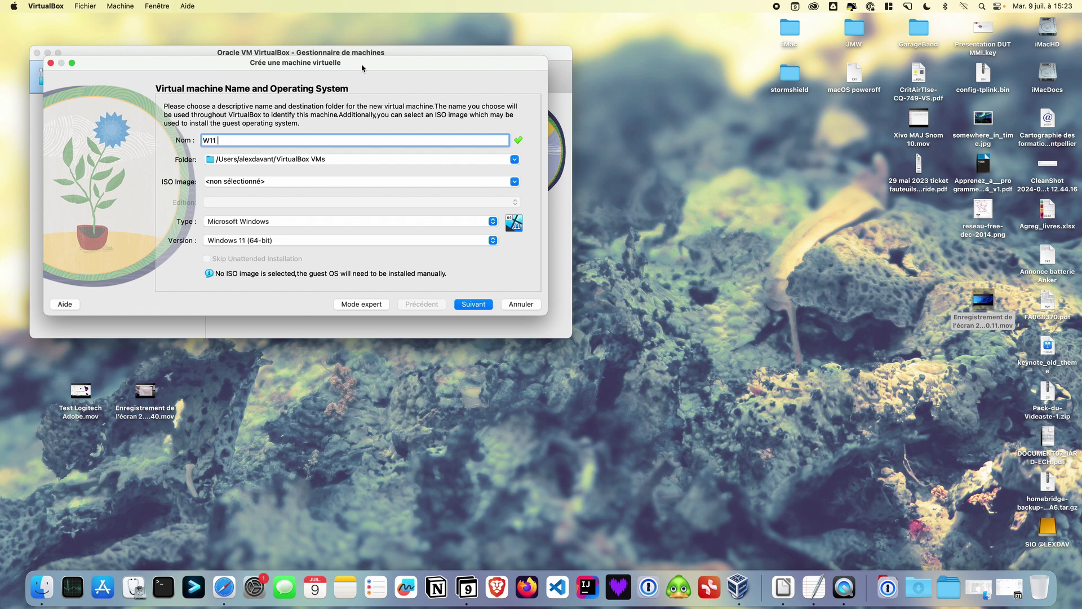
type("2024")
left_click(514, 160)
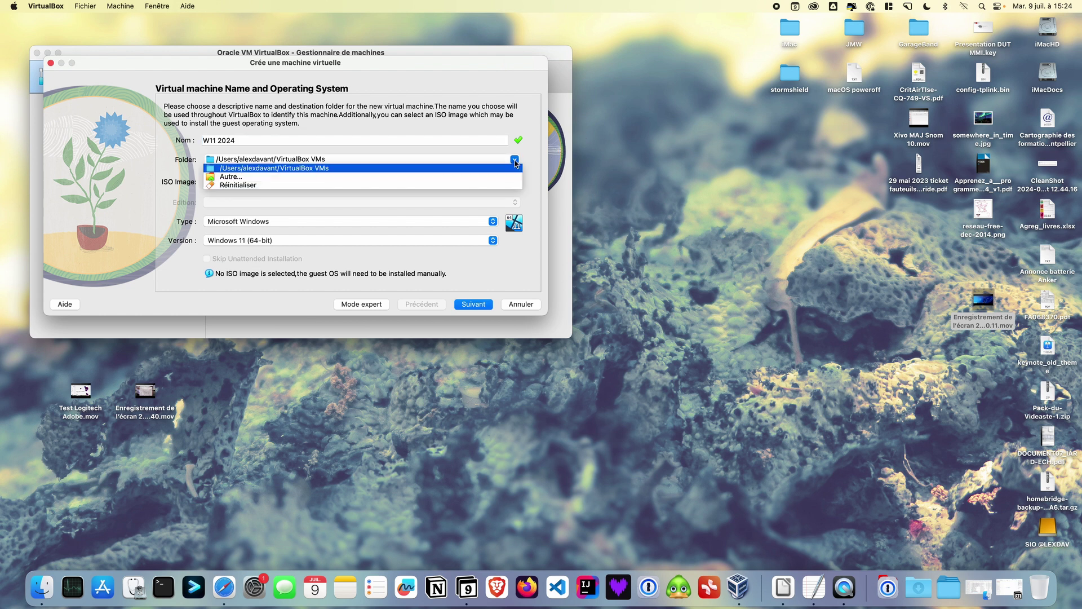
left_click(395, 179)
left_click(586, 201)
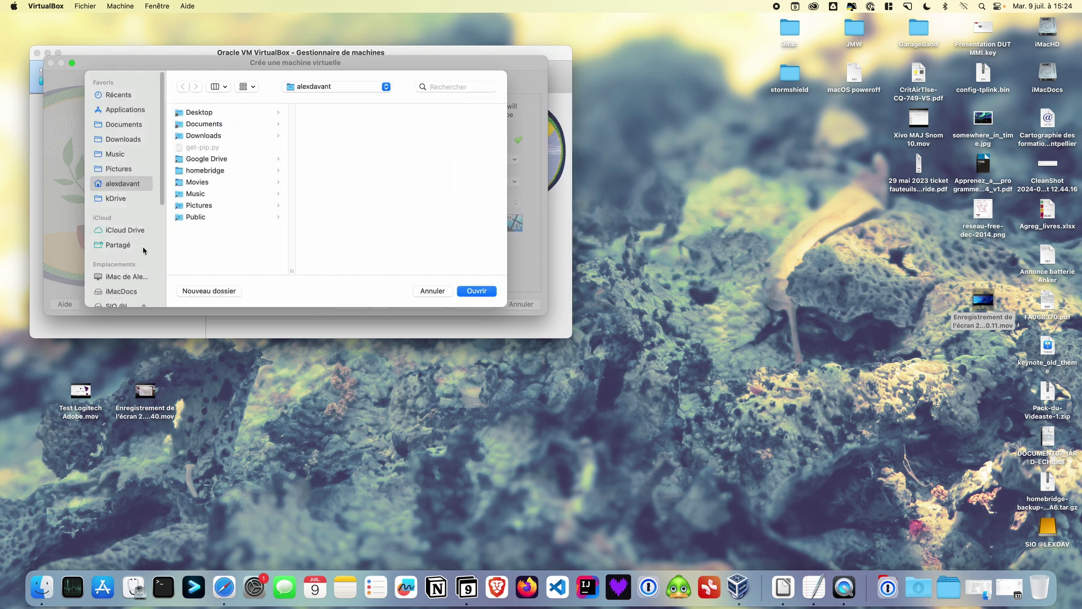
scroll(144, 251, "down", 4)
left_click(108, 186)
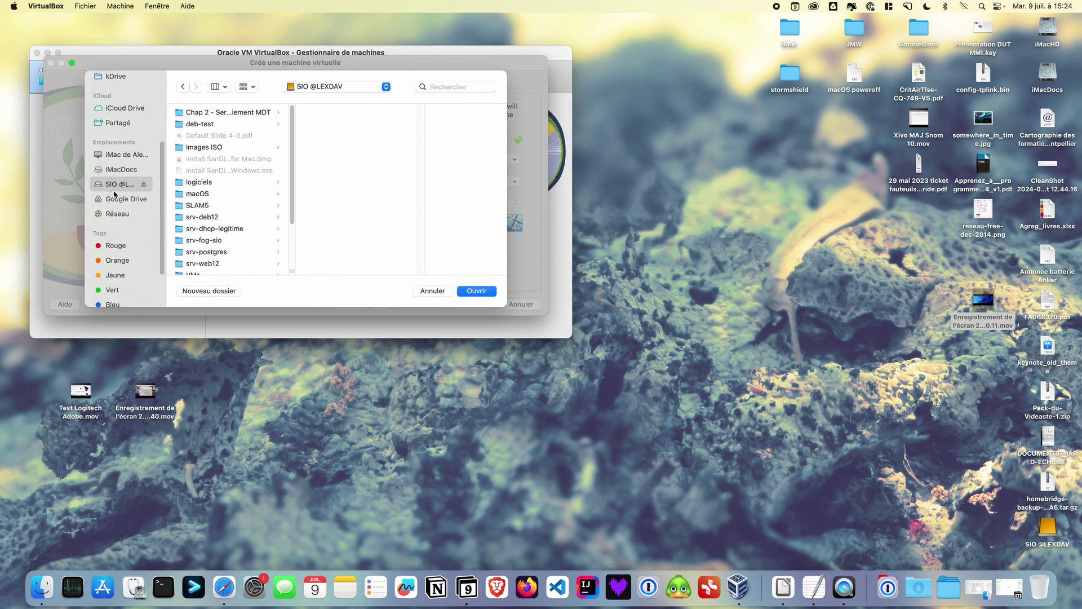
scroll(208, 242, "down", 5)
left_click(200, 193)
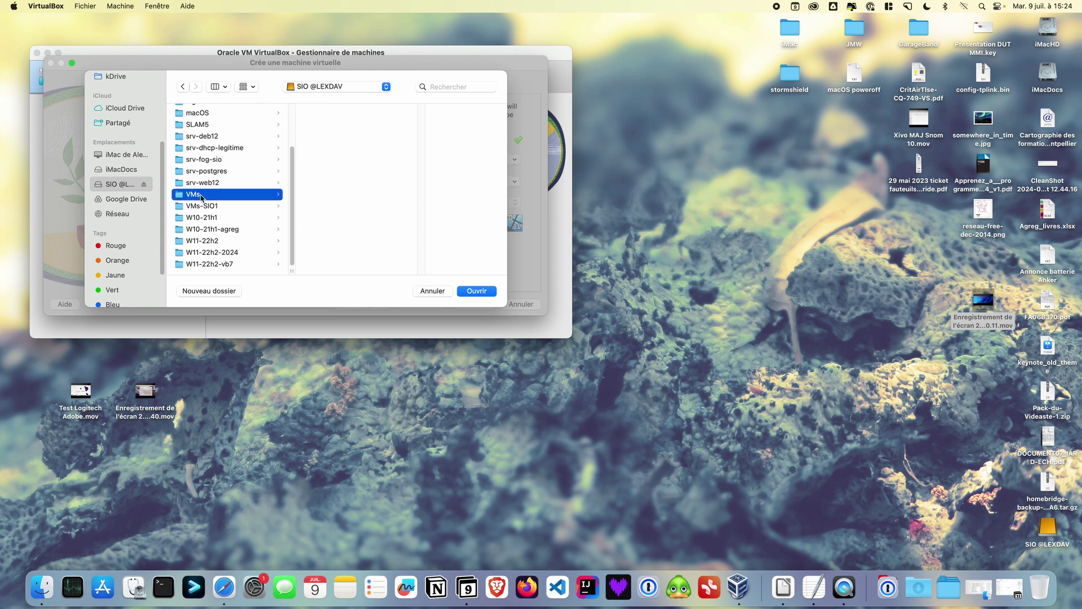
left_click(477, 290)
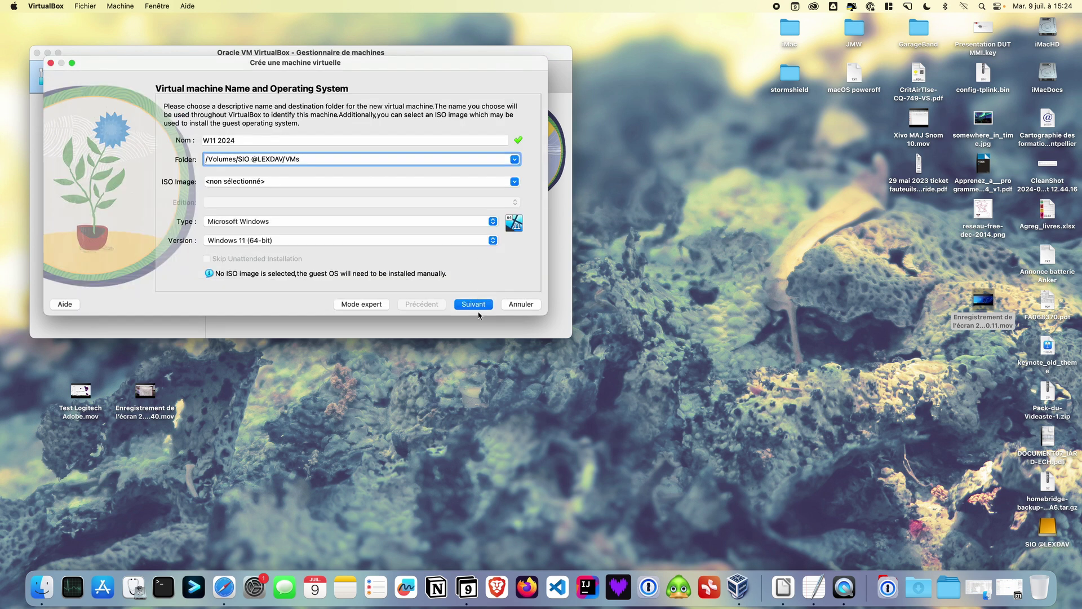
Keep 4096 MB memory, 2 processors and an 80 GB virtual disk, and finish the wizard
left_click(478, 309)
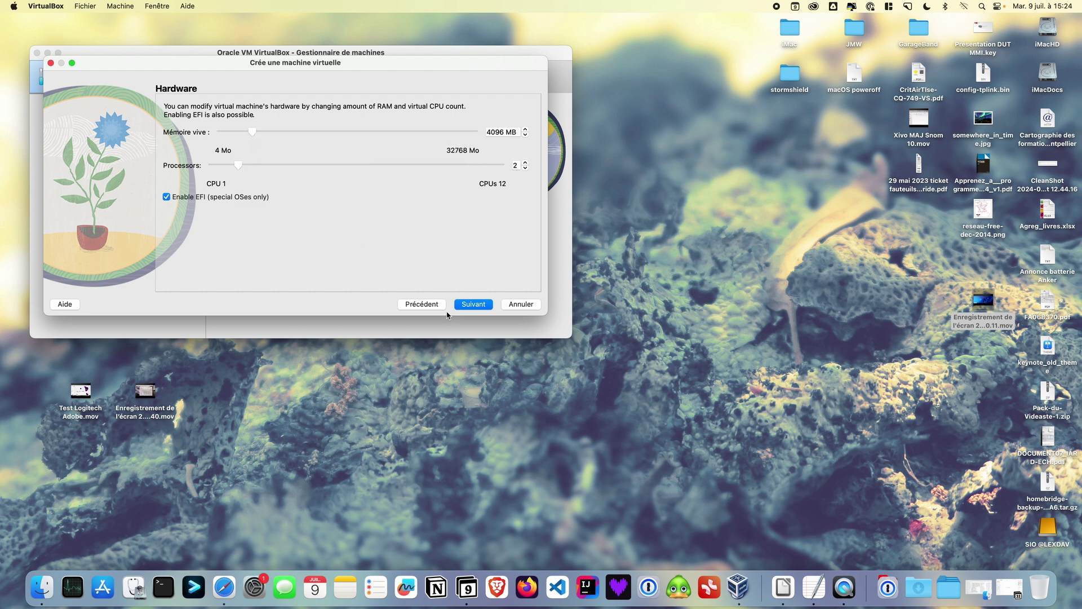
left_click(475, 305)
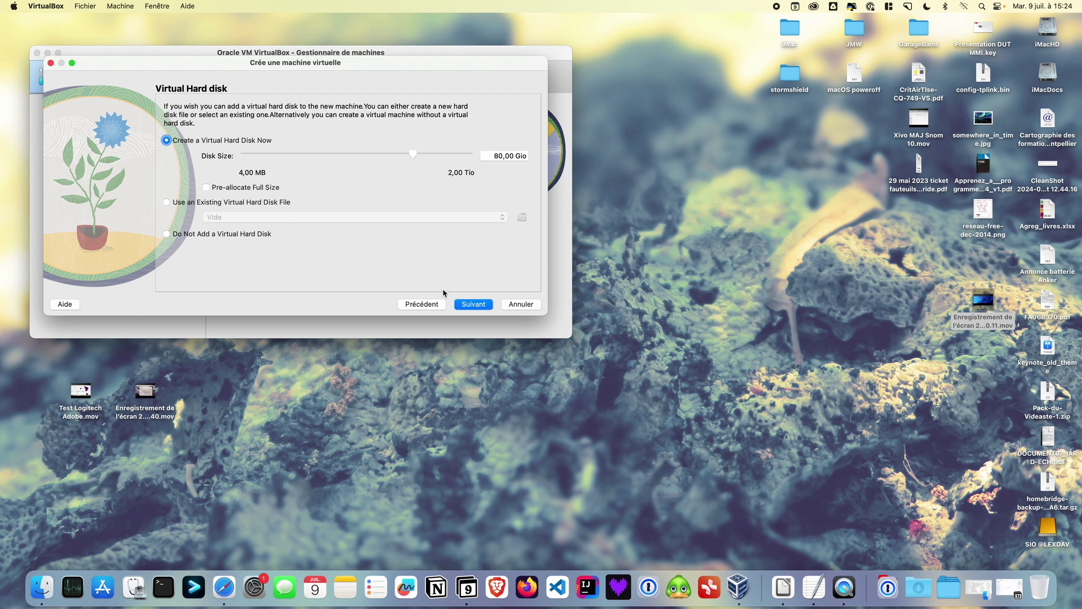
left_click(475, 306)
left_click(475, 304)
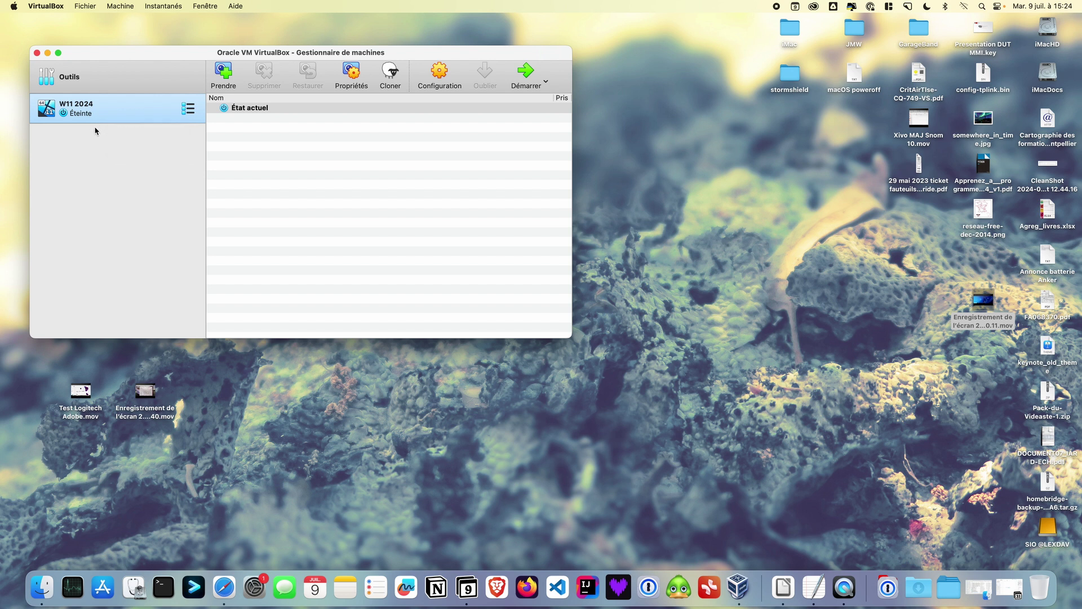
left_click(436, 77)
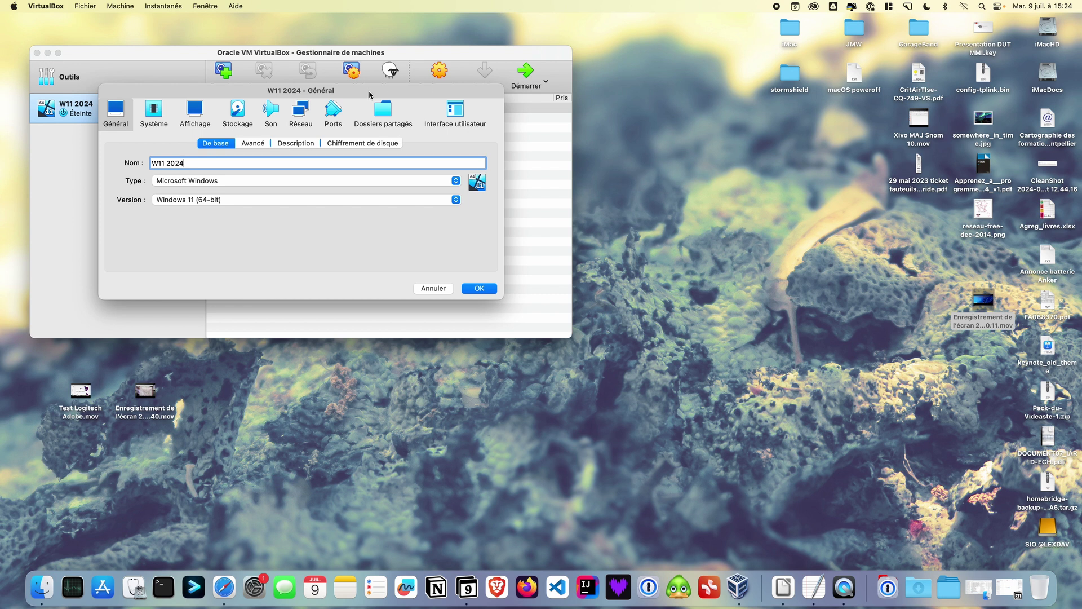
left_click(238, 115)
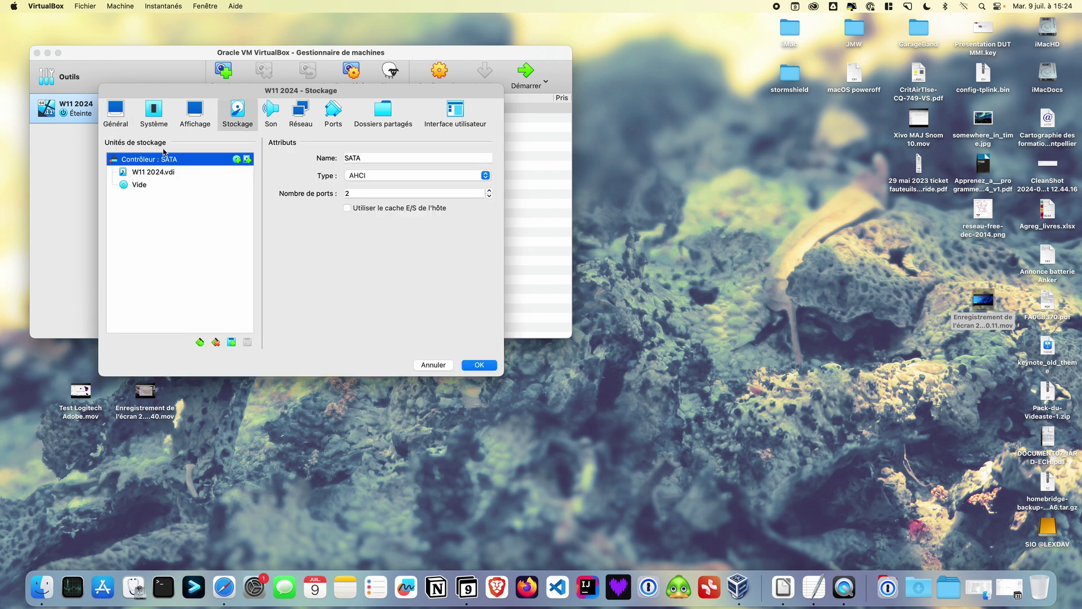
left_click(158, 184)
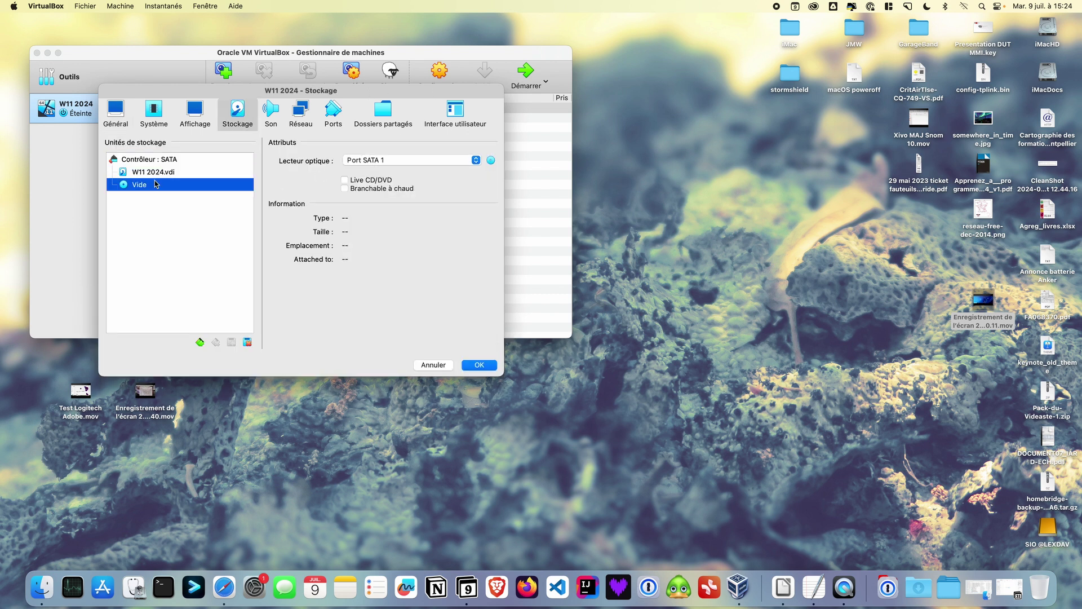
left_click(490, 161)
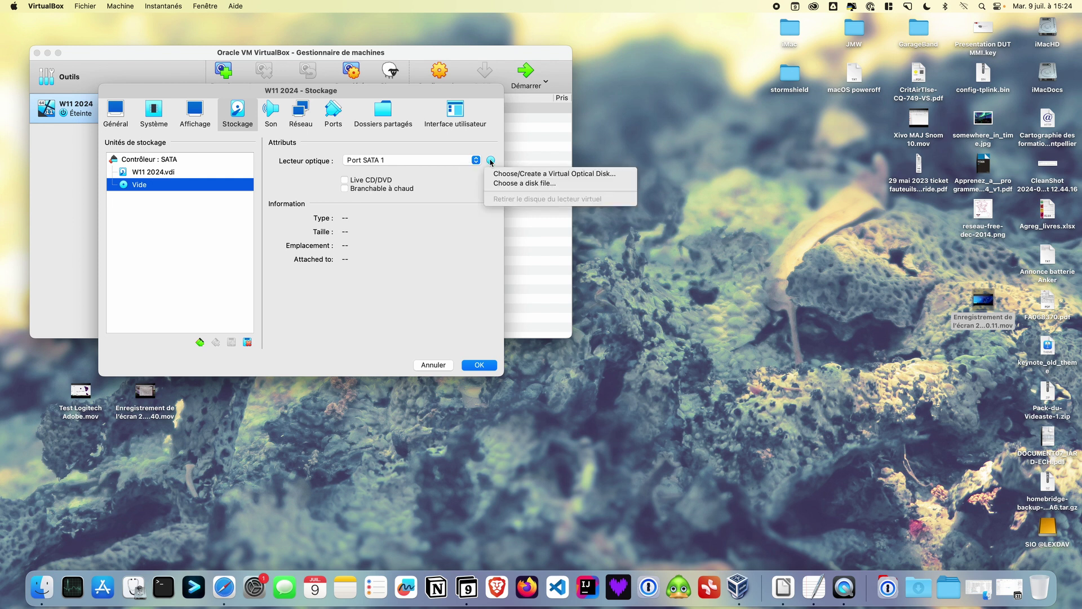
left_click(511, 185)
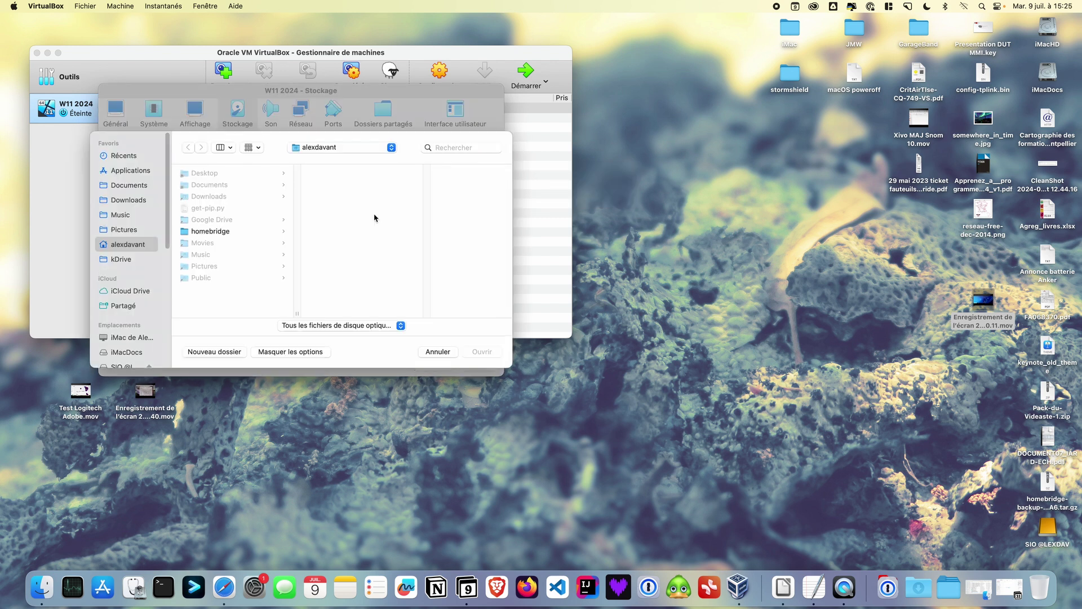
scroll(146, 340, "down", 1)
left_click(129, 352)
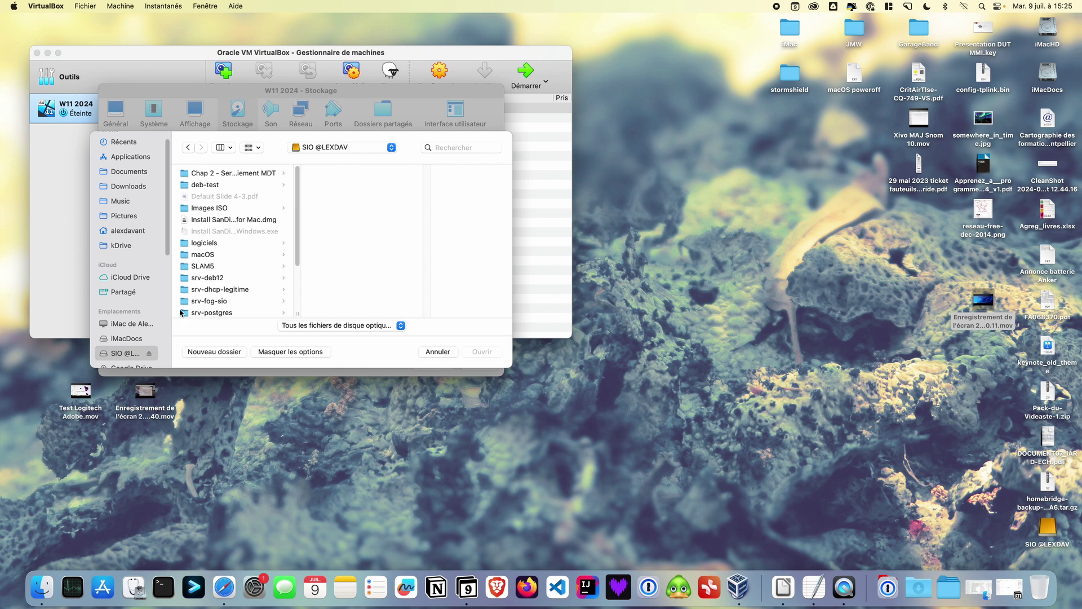
left_click(207, 208)
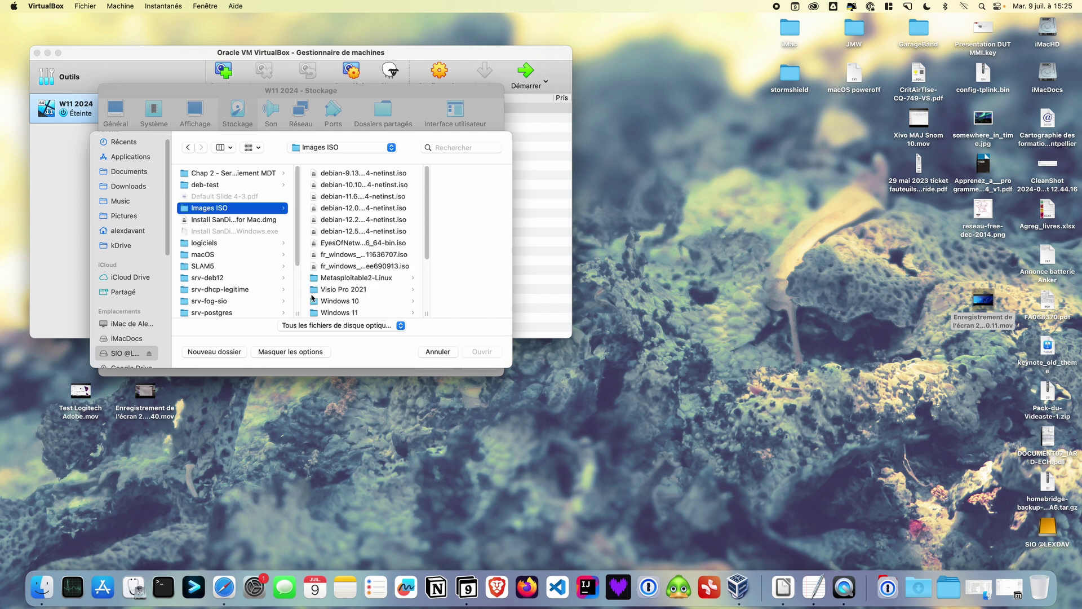
left_click(352, 313)
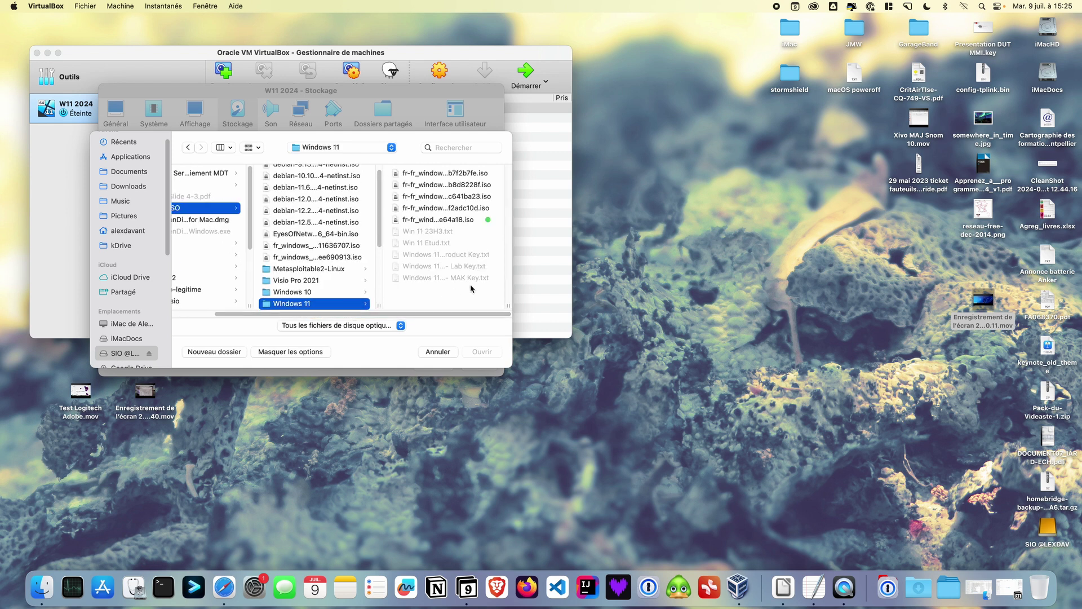
left_click(461, 222)
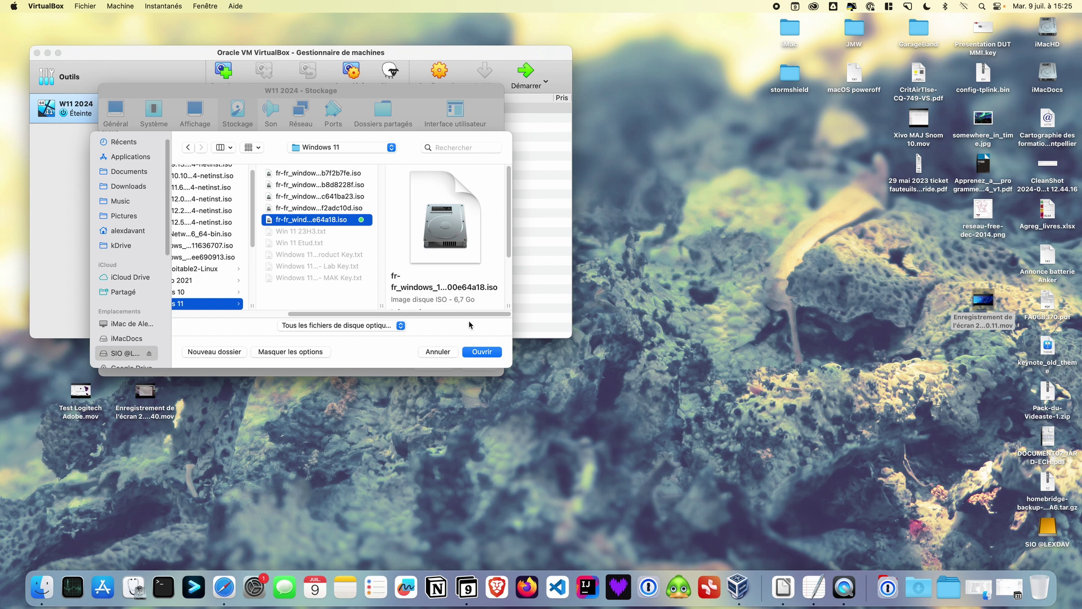
left_click(484, 353)
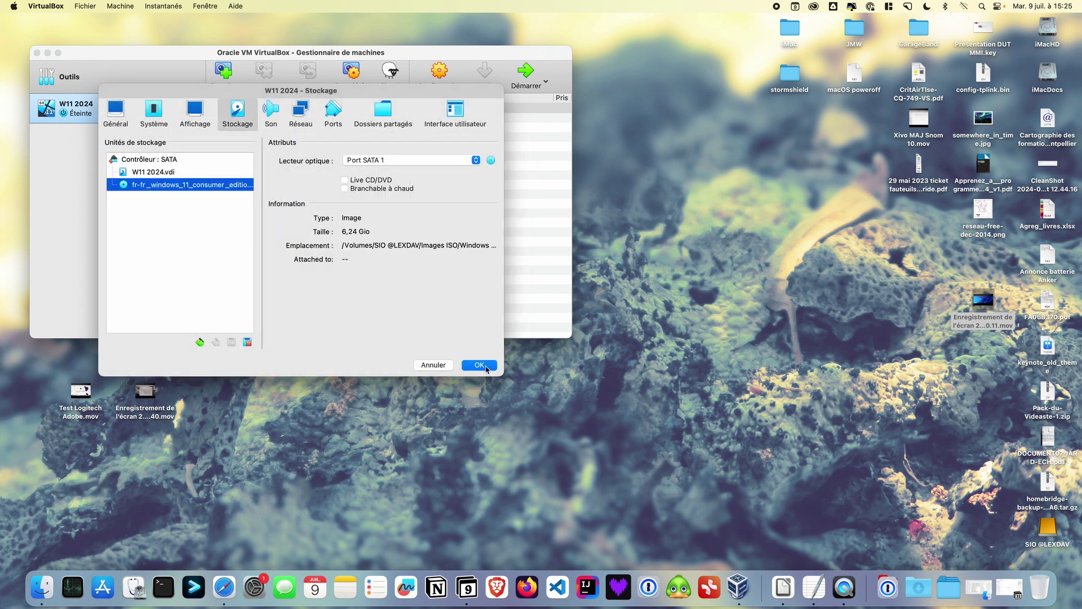
left_click(303, 115)
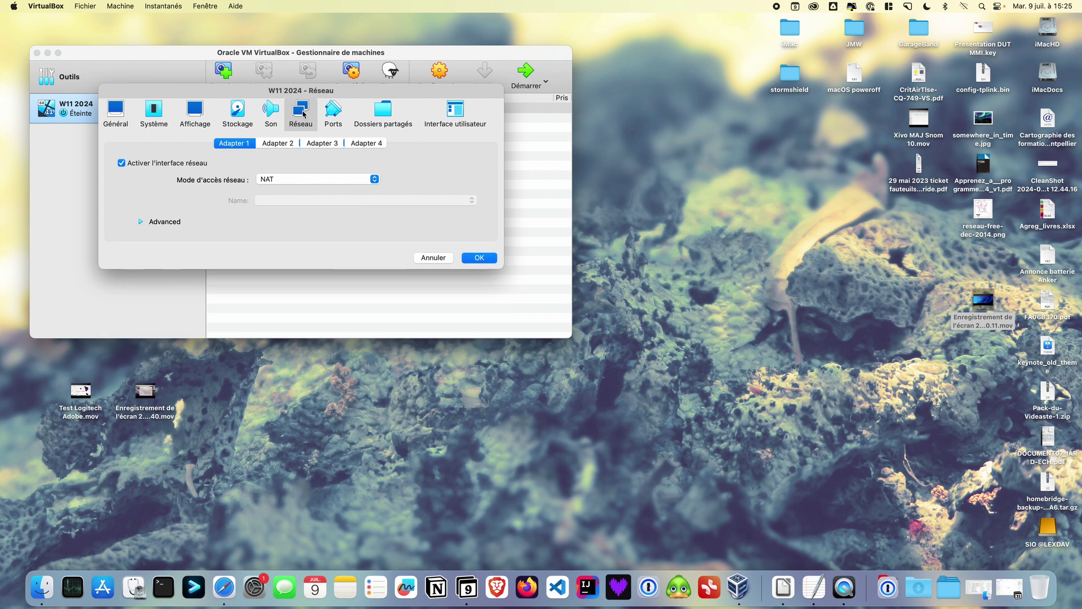
Set the network adapter to Accès par pont on en0: Ethernet, save, and start W11 2024
left_click(330, 180)
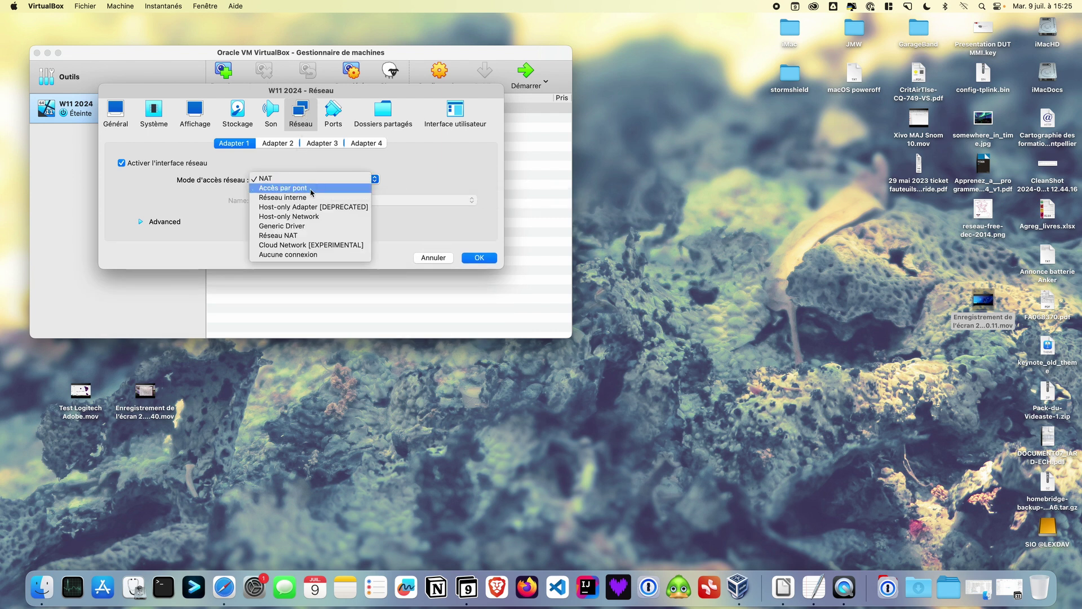
left_click(311, 189)
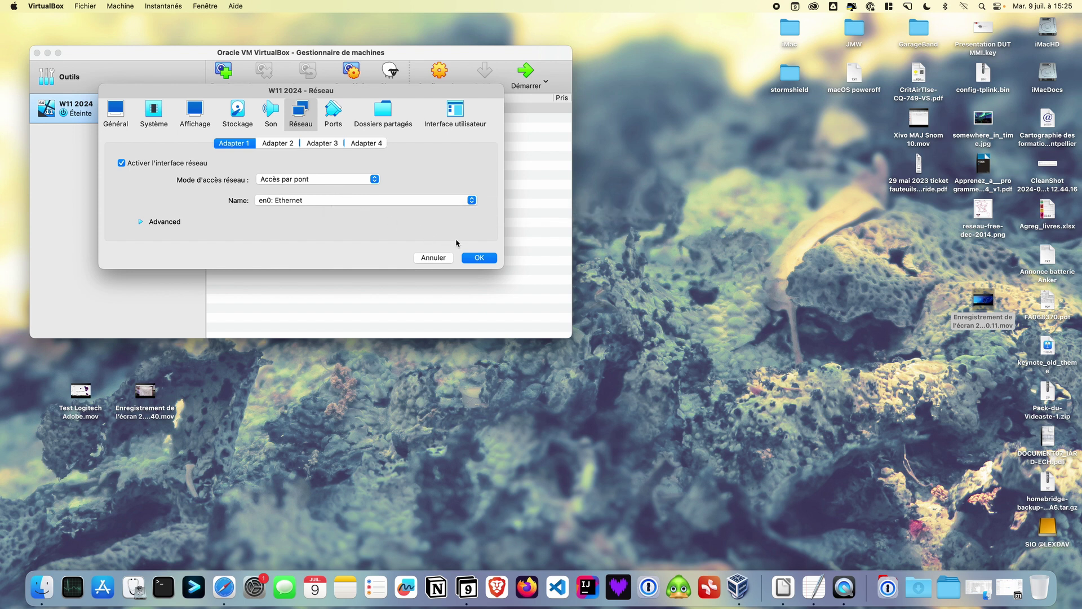
left_click(474, 257)
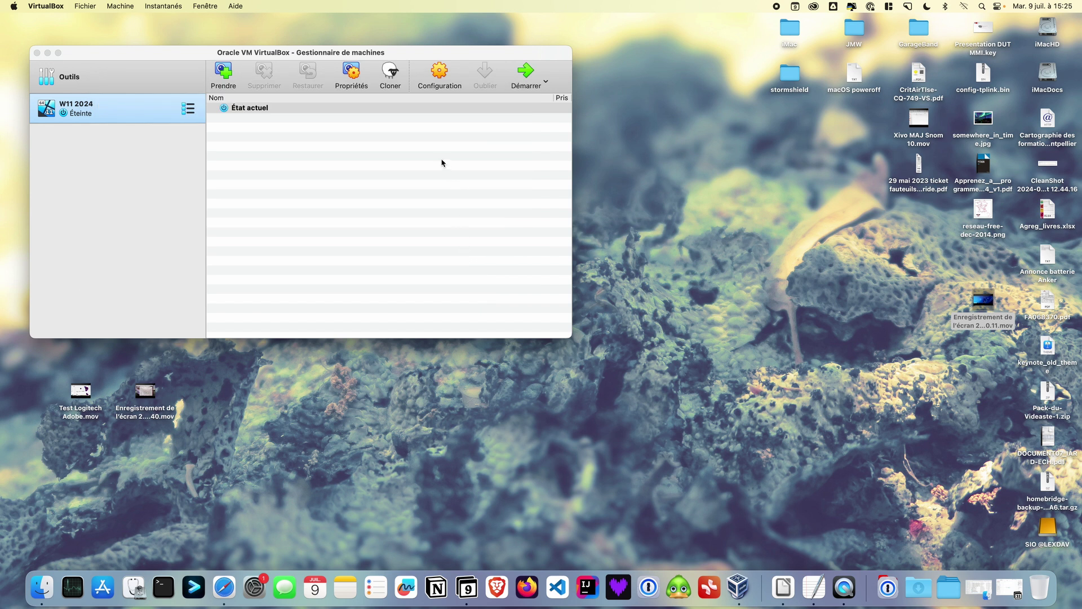
left_click(527, 72)
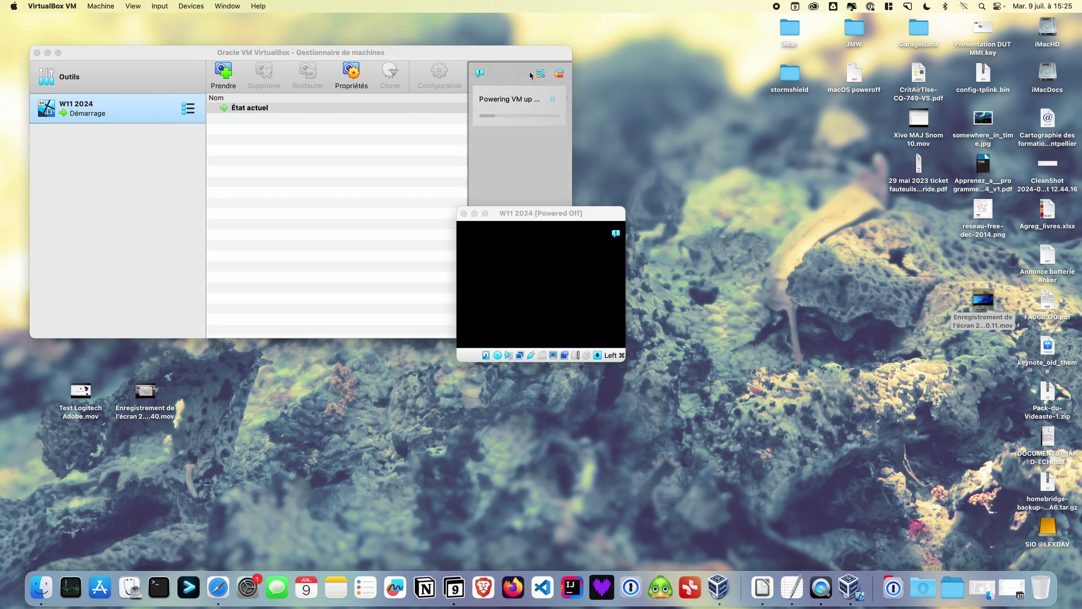
Scale the VM screen to 200%, dismiss the notification panels and move the window up-left
left_click(165, 7)
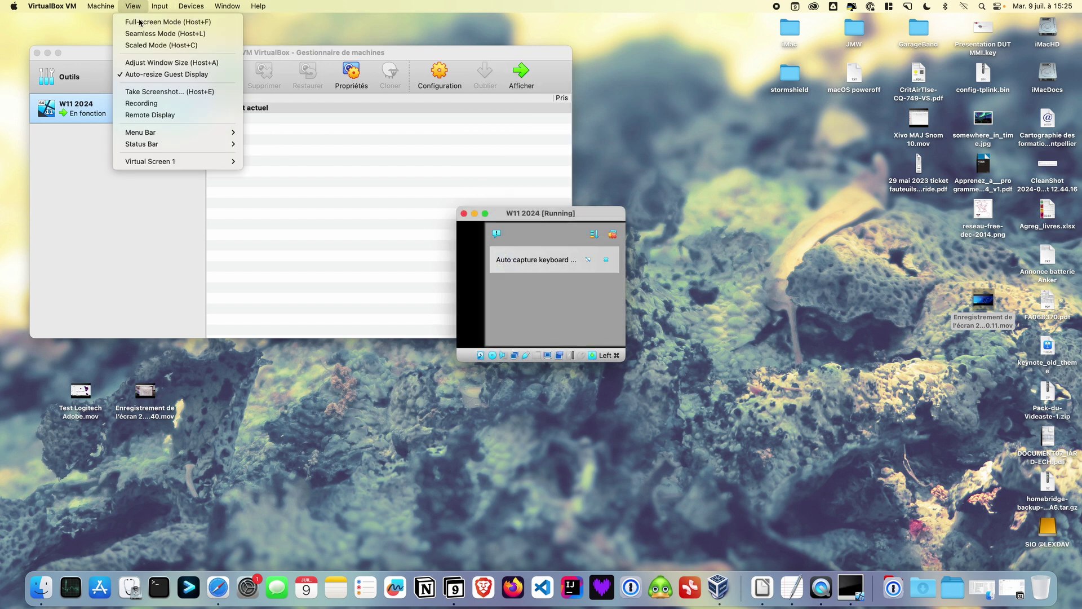
mouse_move(181, 162)
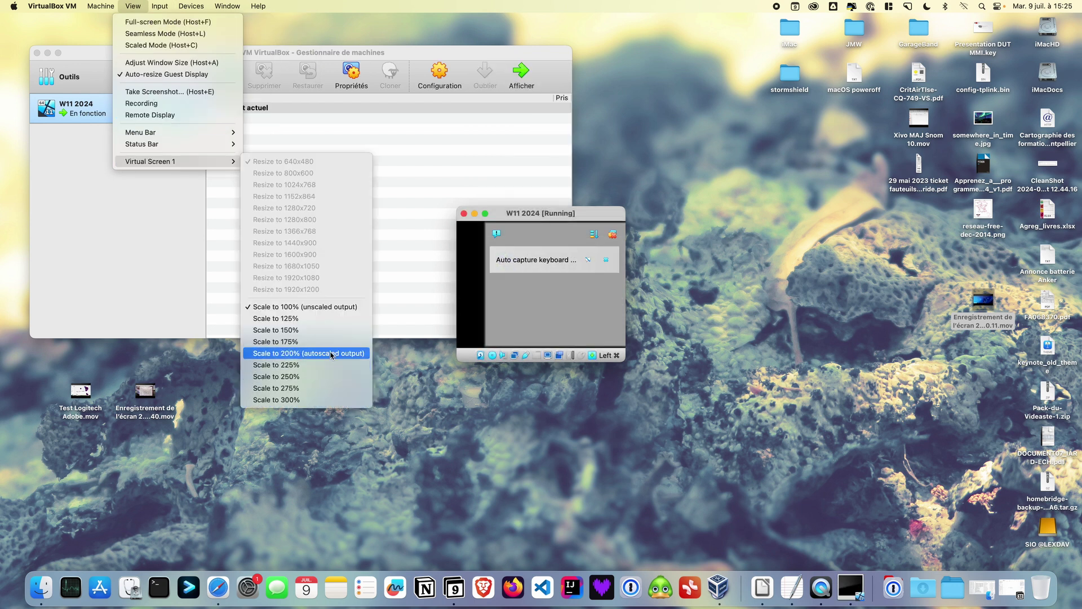
left_click(304, 353)
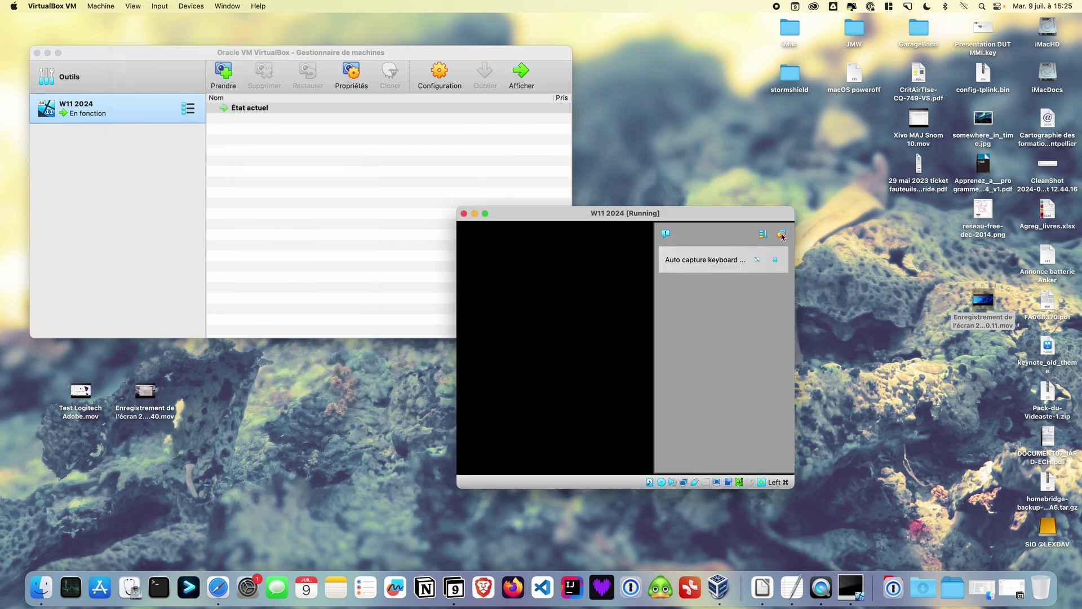
left_click(781, 233)
left_click_drag(694, 213, 571, 157)
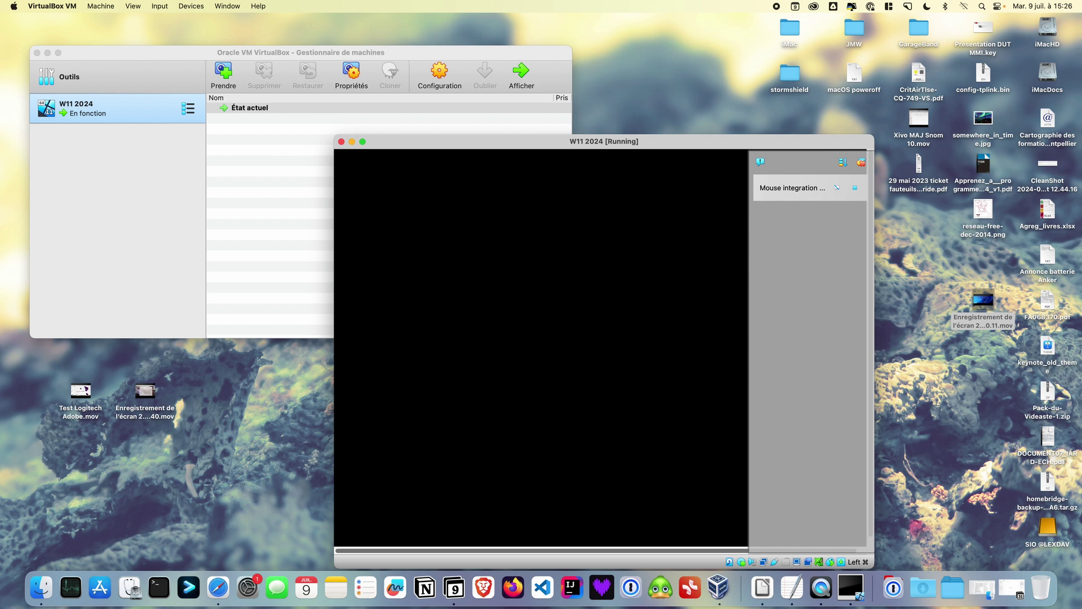
left_click_drag(518, 141, 399, 75)
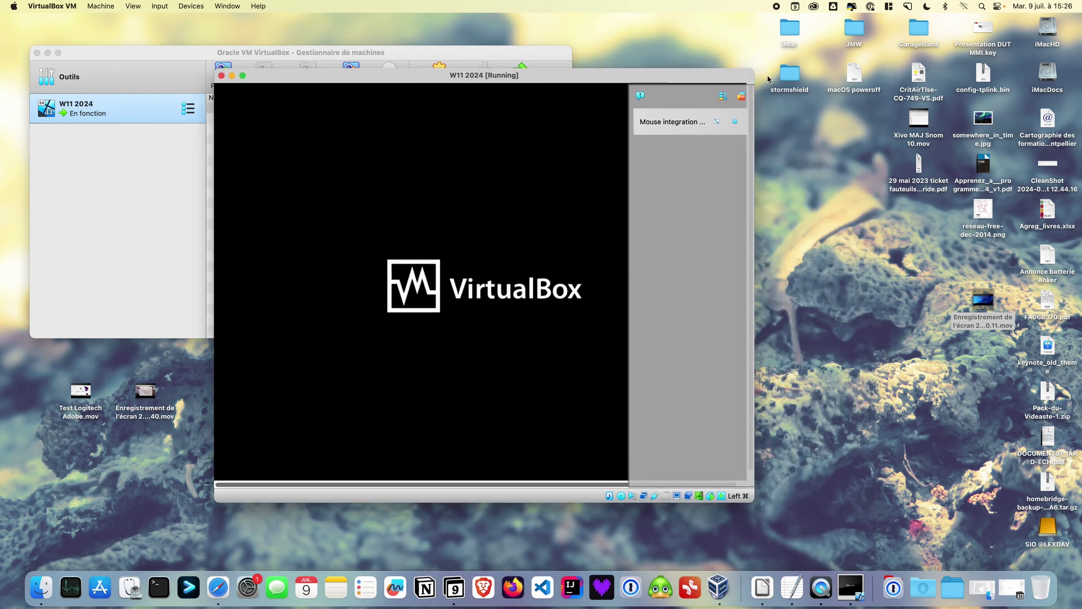
left_click(742, 97)
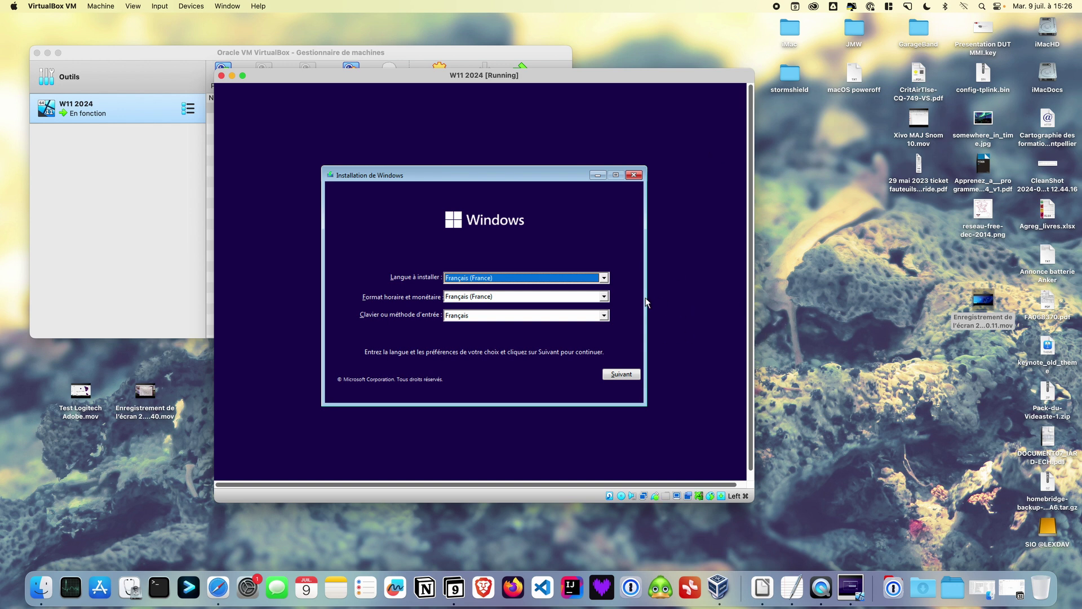
Accept the French language and keyboard defaults and start the Windows installation
left_click(622, 375)
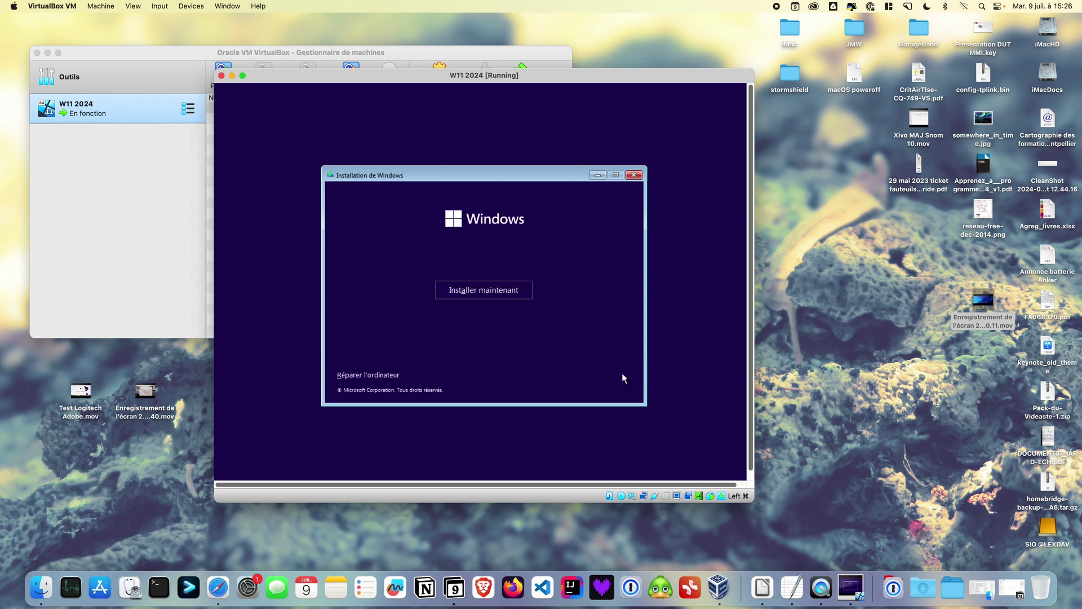
left_click(502, 288)
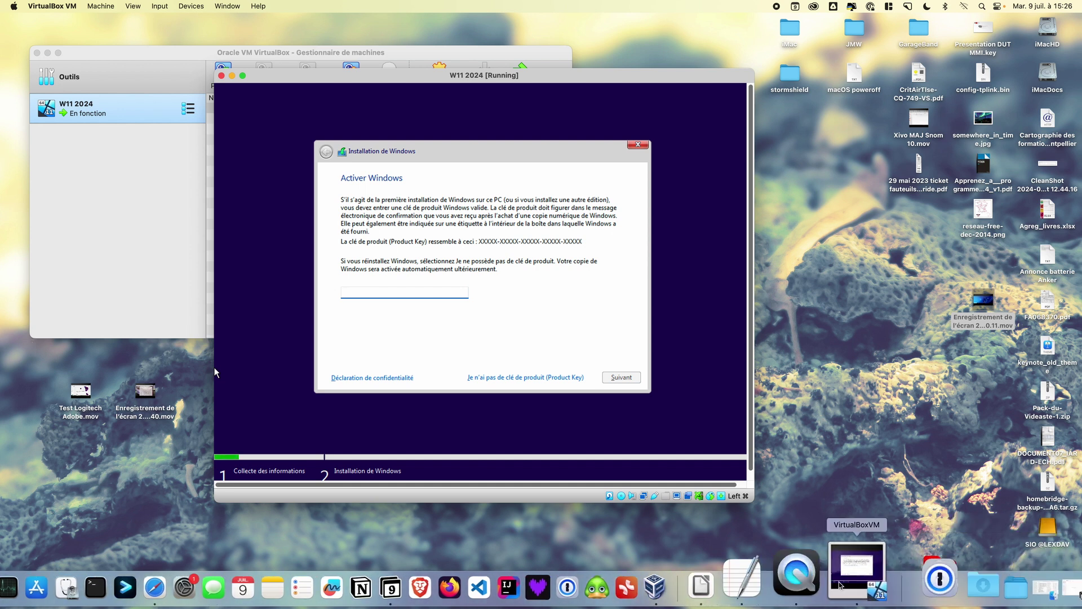
left_click(785, 583)
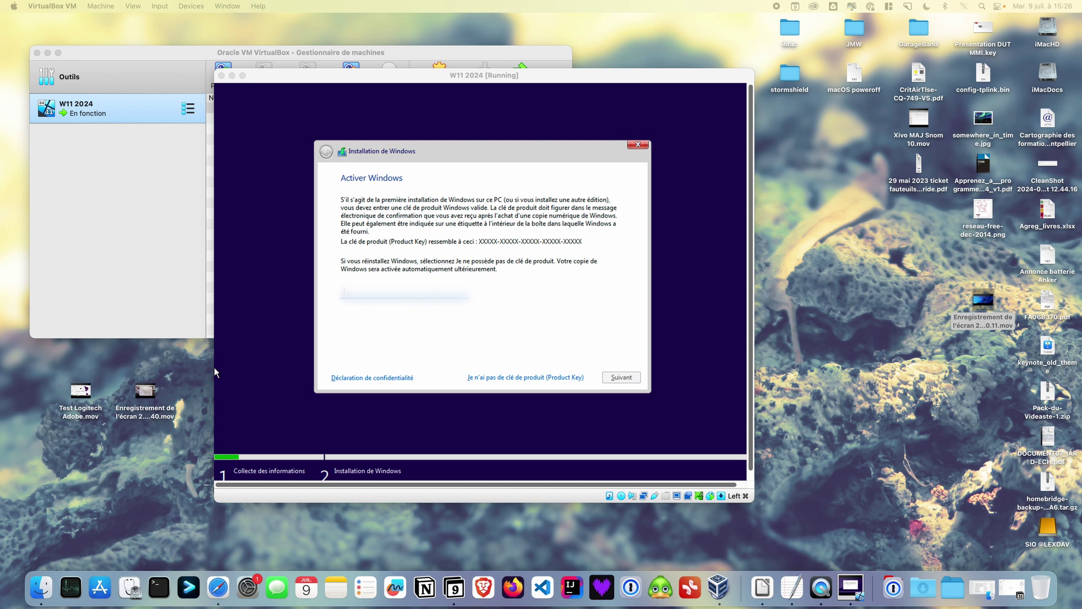
Enter the Windows product key and accept the Microsoft licence terms
left_click(214, 372)
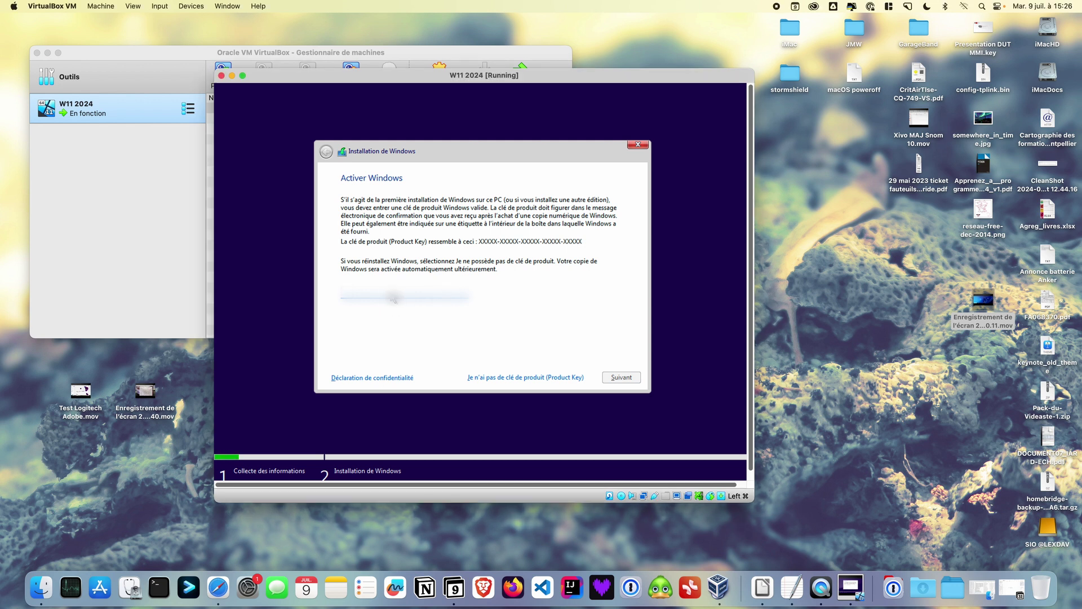
type("VK7JGNPHTMC97JM9MPGT")
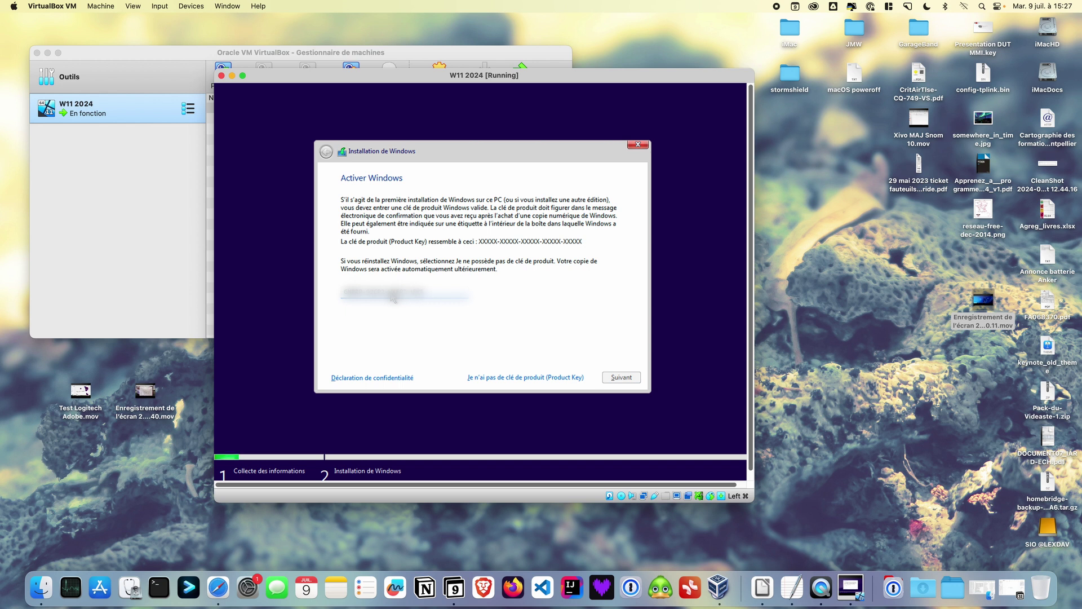
key("Return")
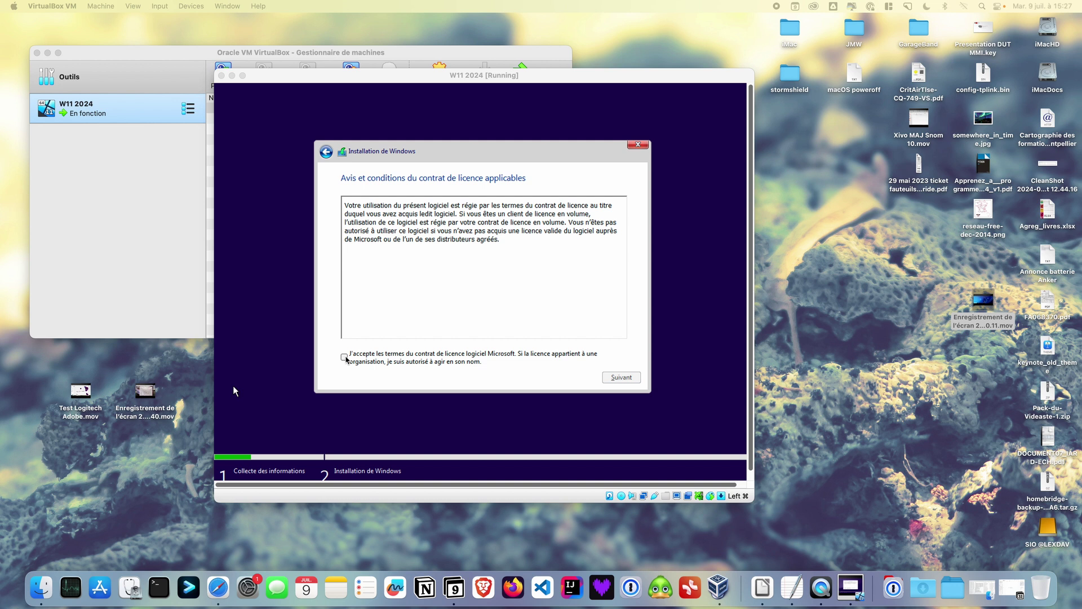
left_click(344, 357)
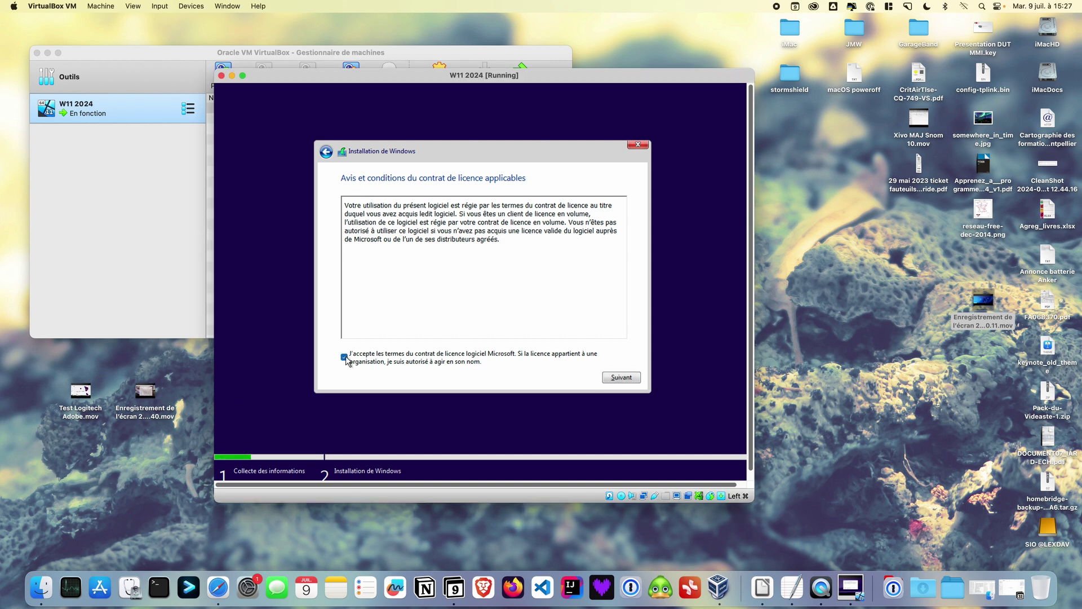
left_click(622, 377)
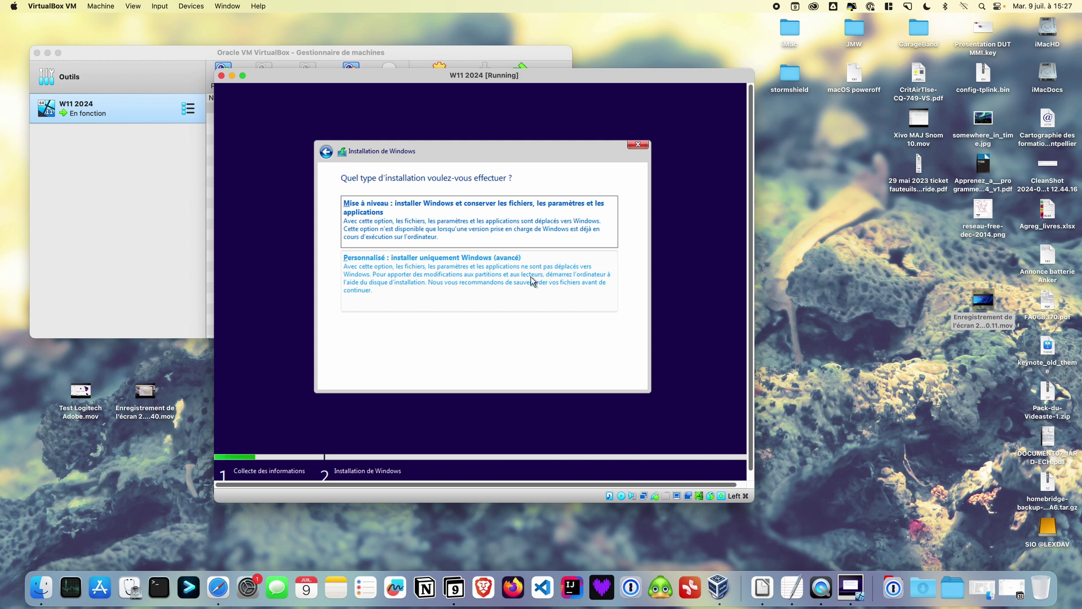
Choose a Personnalisé install onto Lecteur 0's unallocated 80 Go space and let it run
left_click(513, 282)
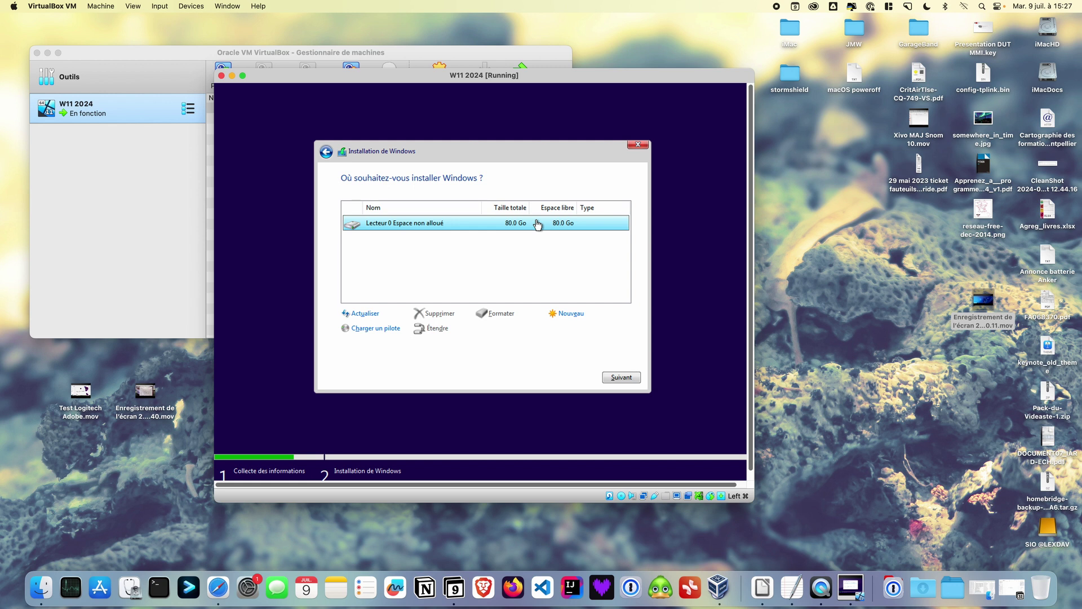
left_click(614, 377)
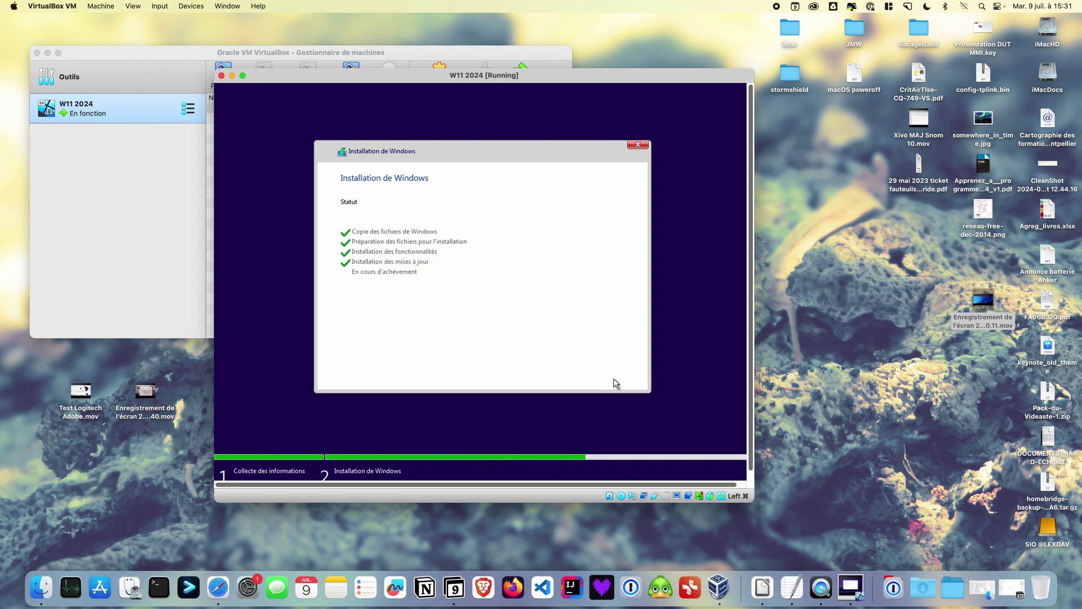
Choose Redémarrer maintenant so the VM reboots into the country or region page
left_click(616, 379)
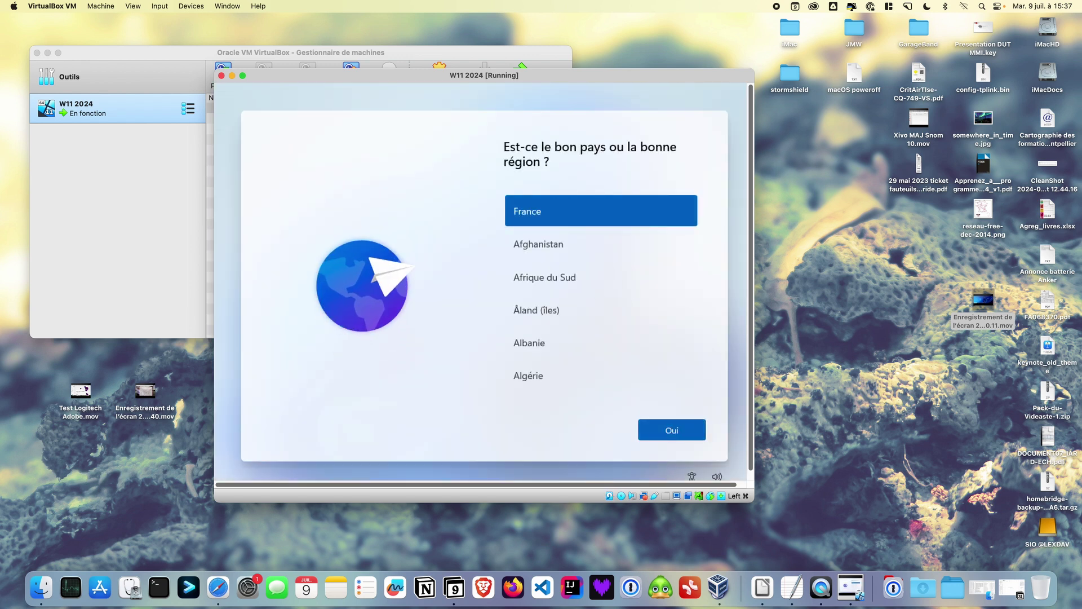
Confirm France as the region and accept the proposed keyboard layout
left_click(669, 431)
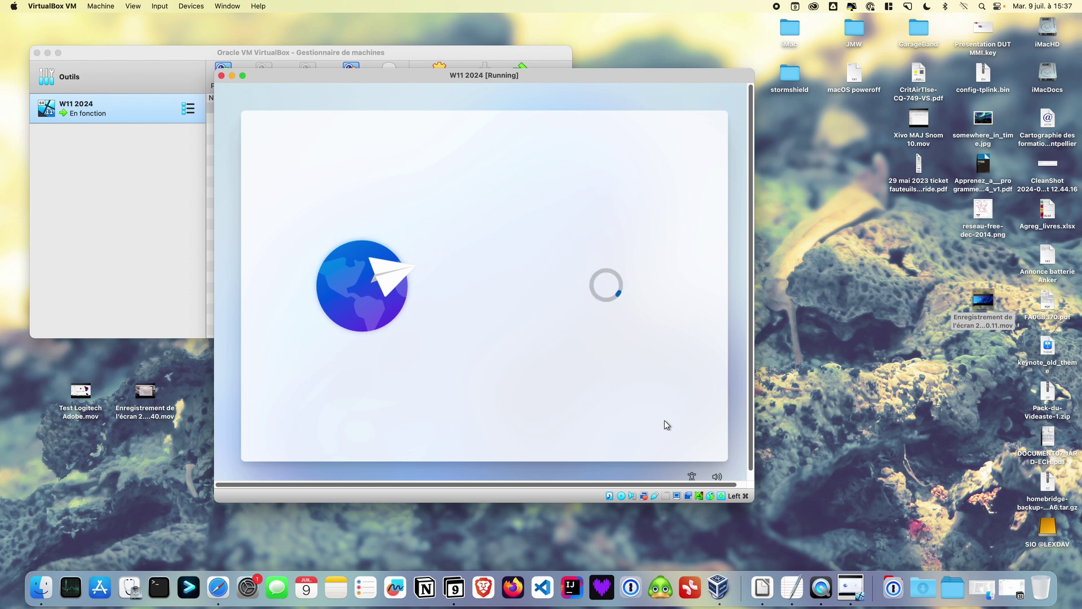
left_click(668, 427)
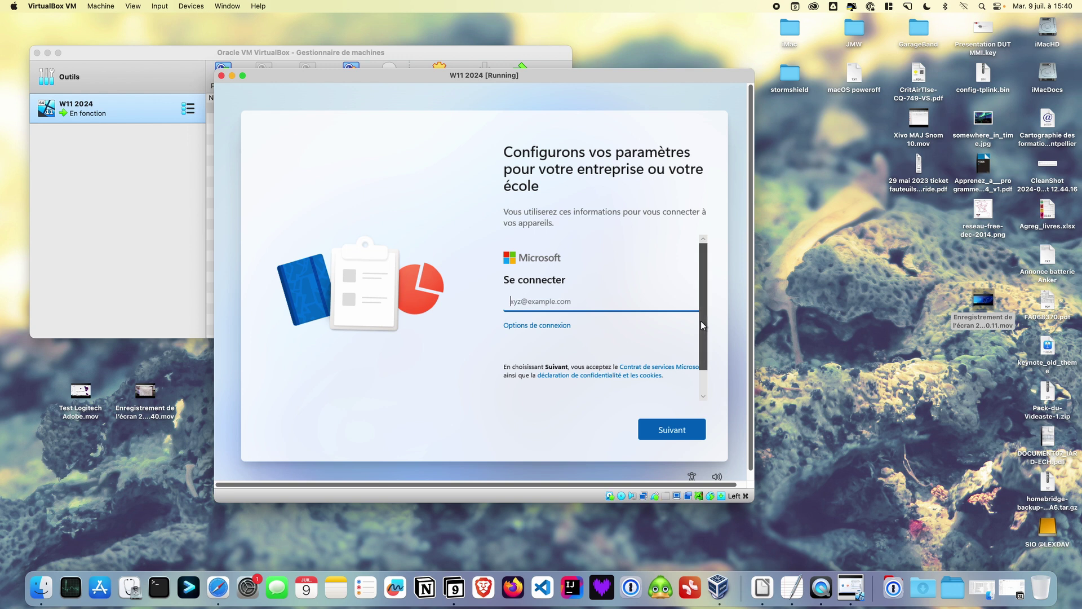
Switch to a local account via Joindre le domaine à la place and name it 'btssio'
left_click_drag(702, 324, 702, 263)
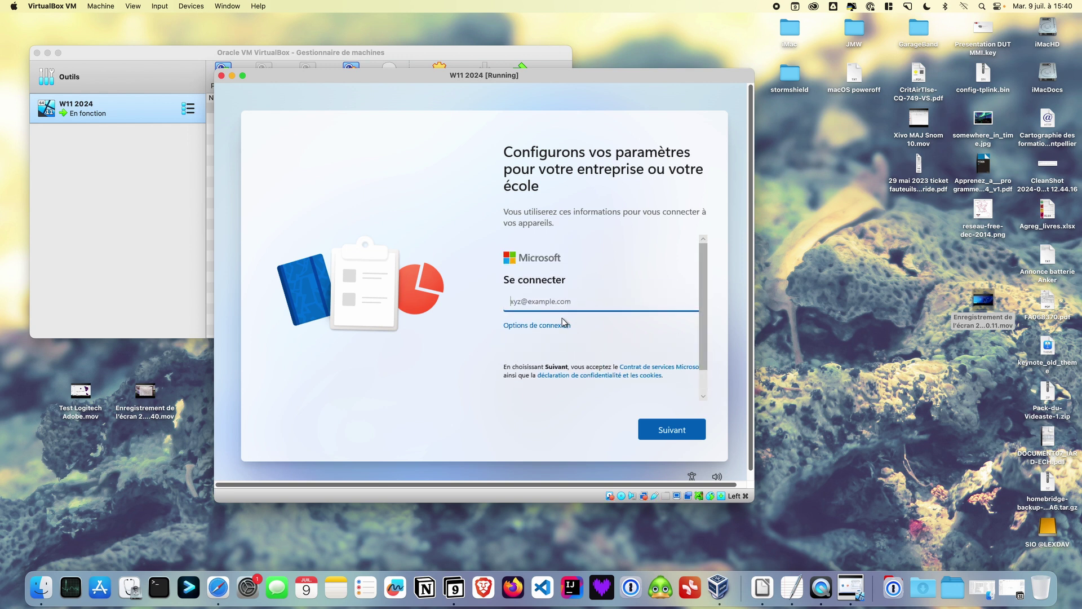
left_click(551, 327)
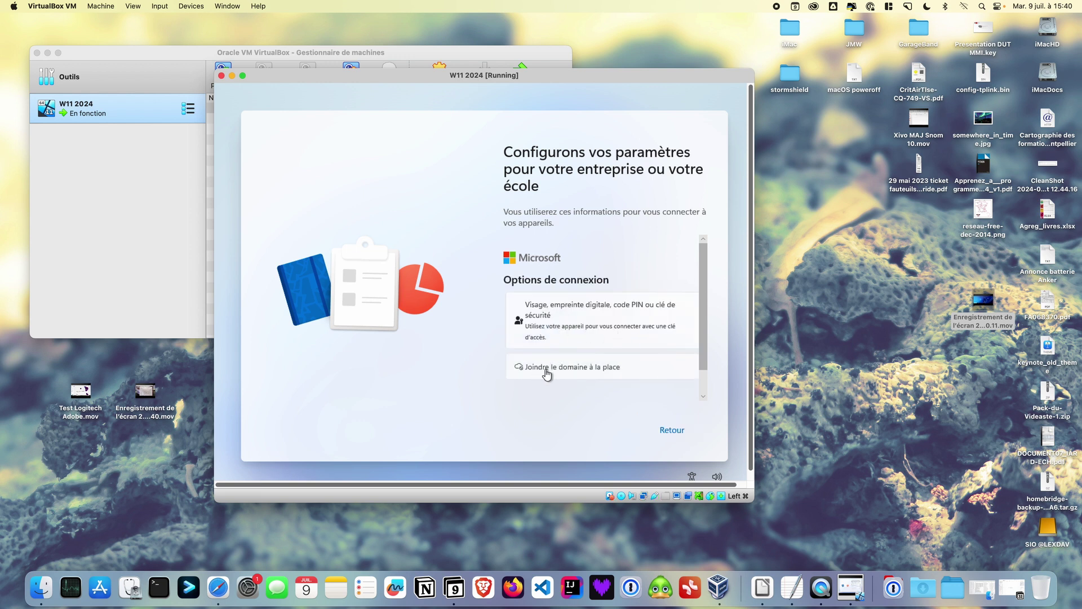
left_click(546, 372)
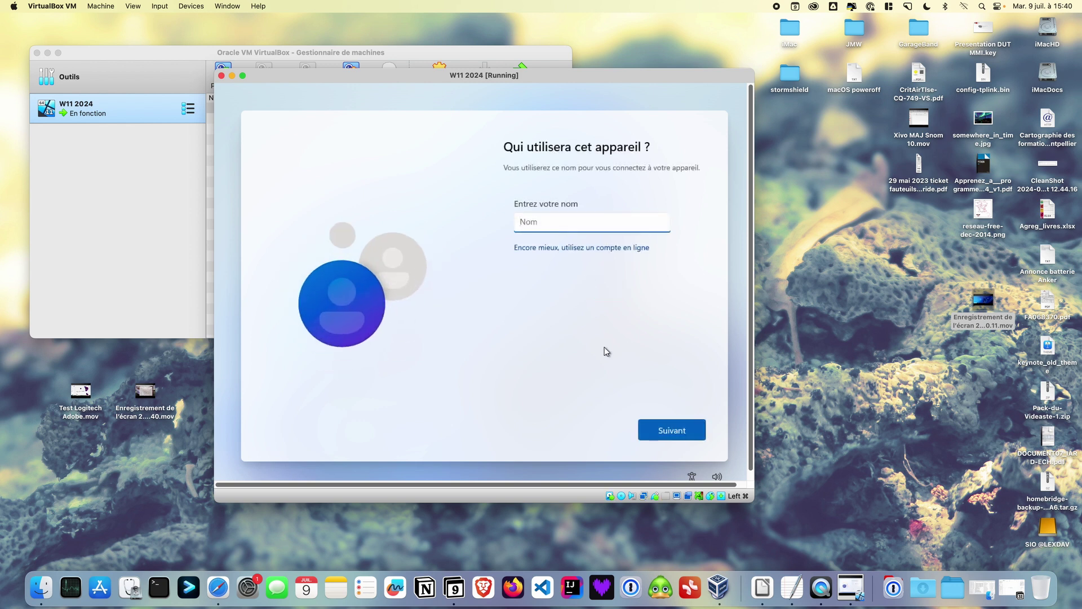
type("bts")
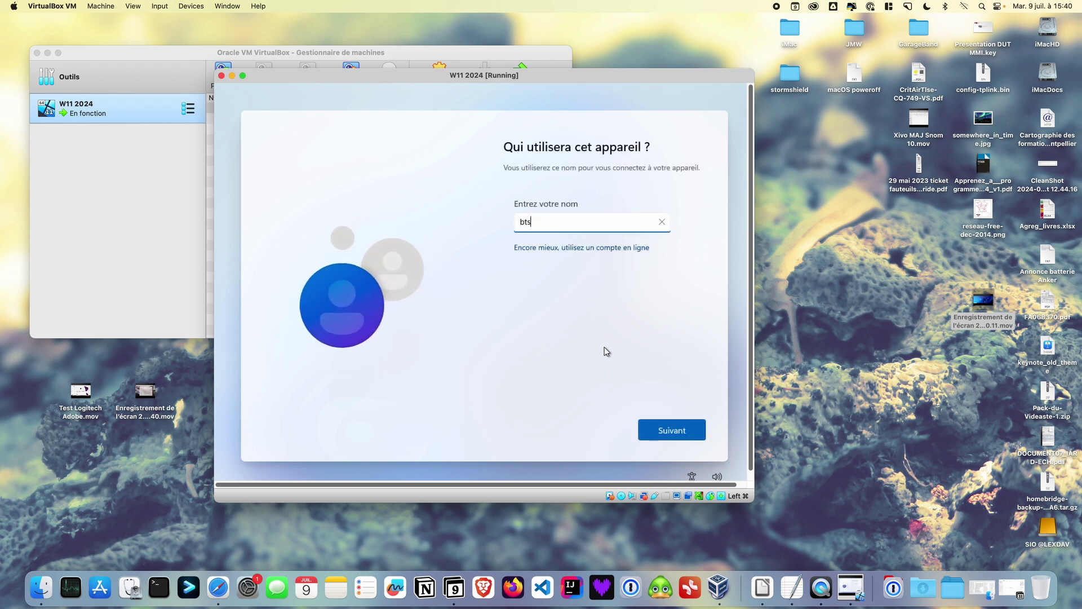
type("sio")
left_click(666, 430)
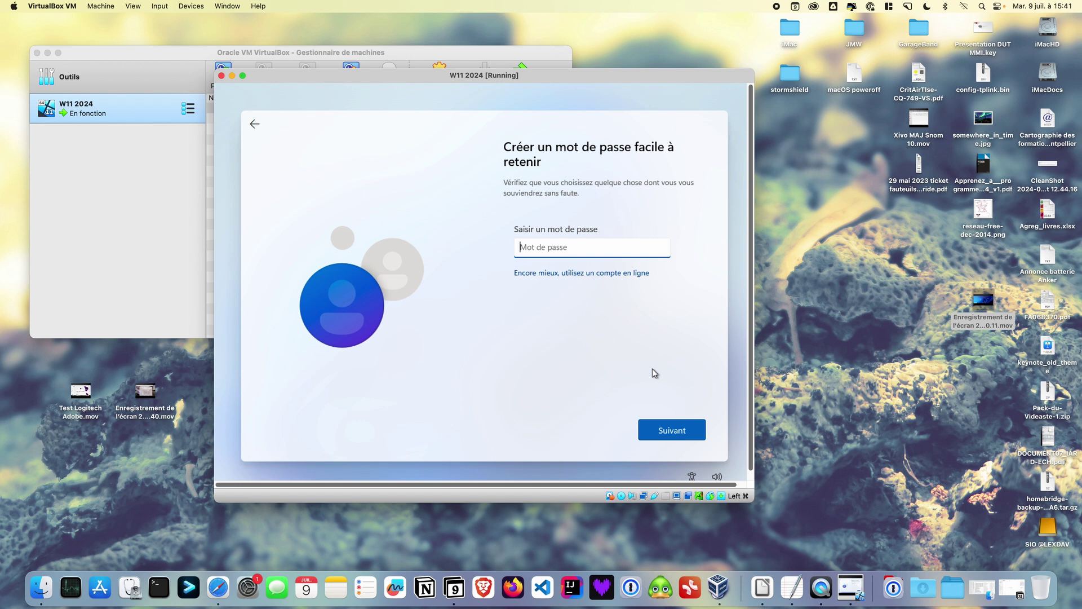
Enter the local account password and confirm it
type("******")
left_click(673, 435)
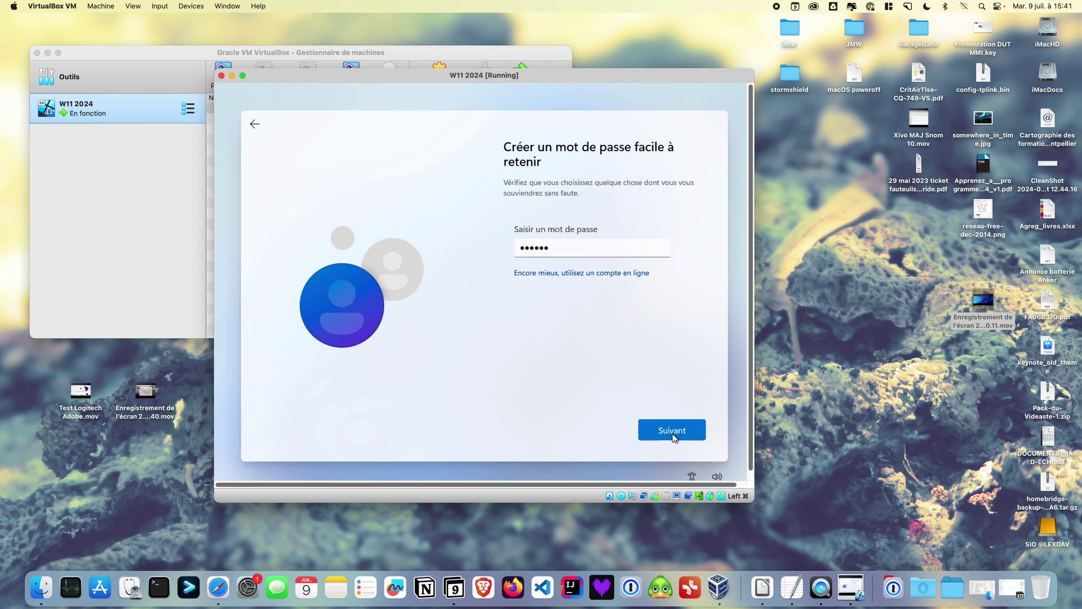
type("******")
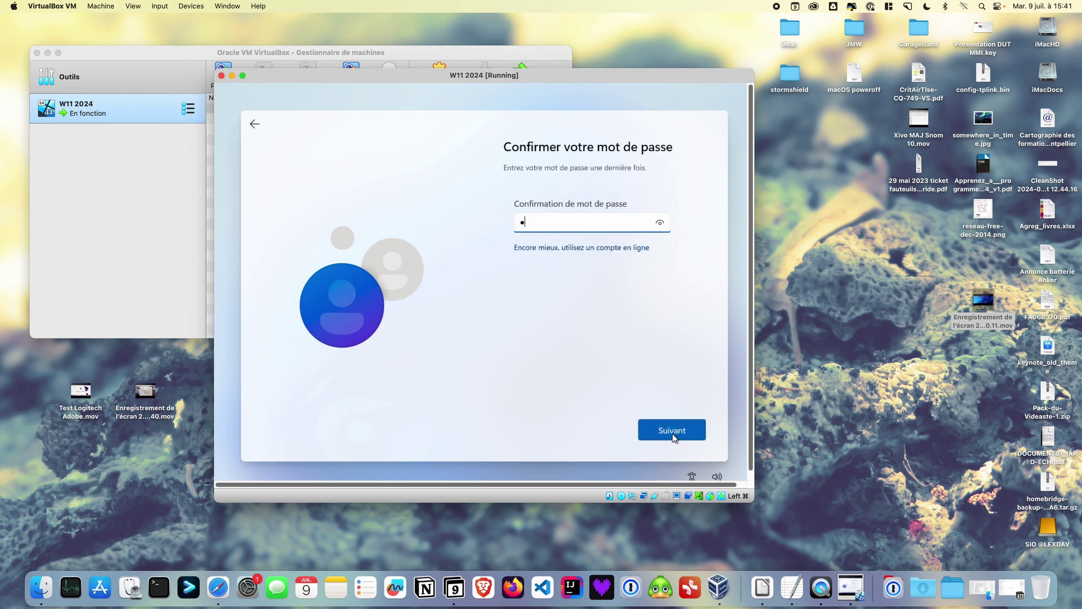
left_click(684, 436)
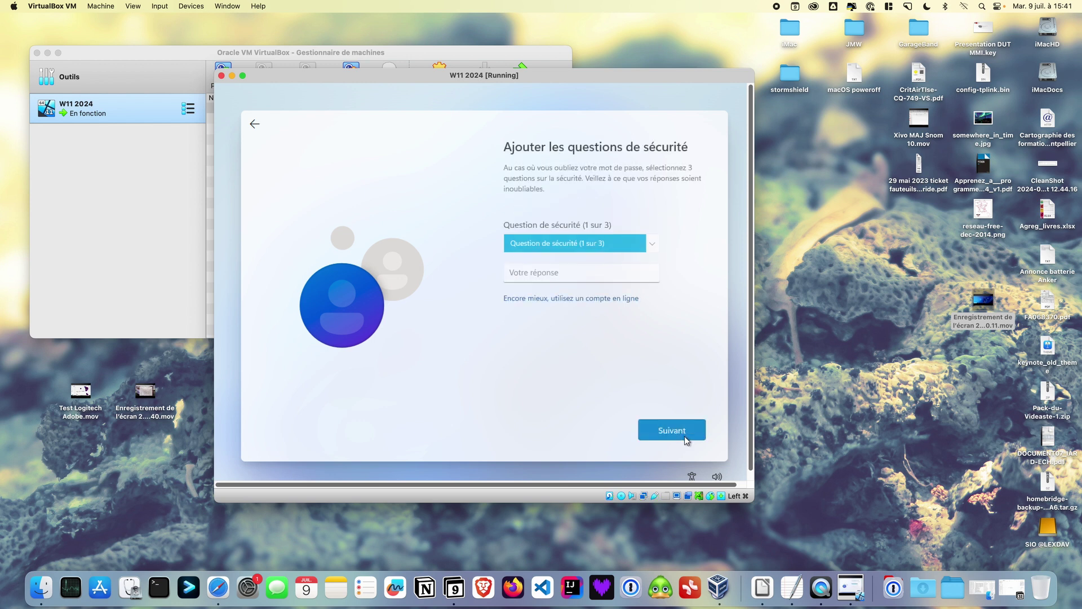
Choose the first-pet name question as security question 1 and enter its answer
left_click(645, 245)
left_click(644, 257)
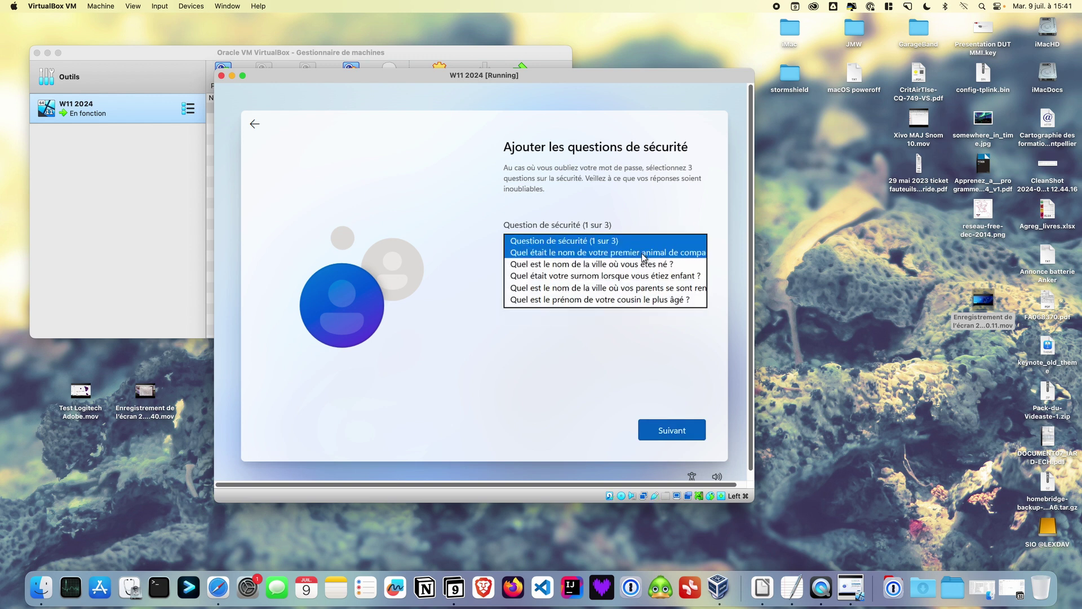
left_click(612, 278)
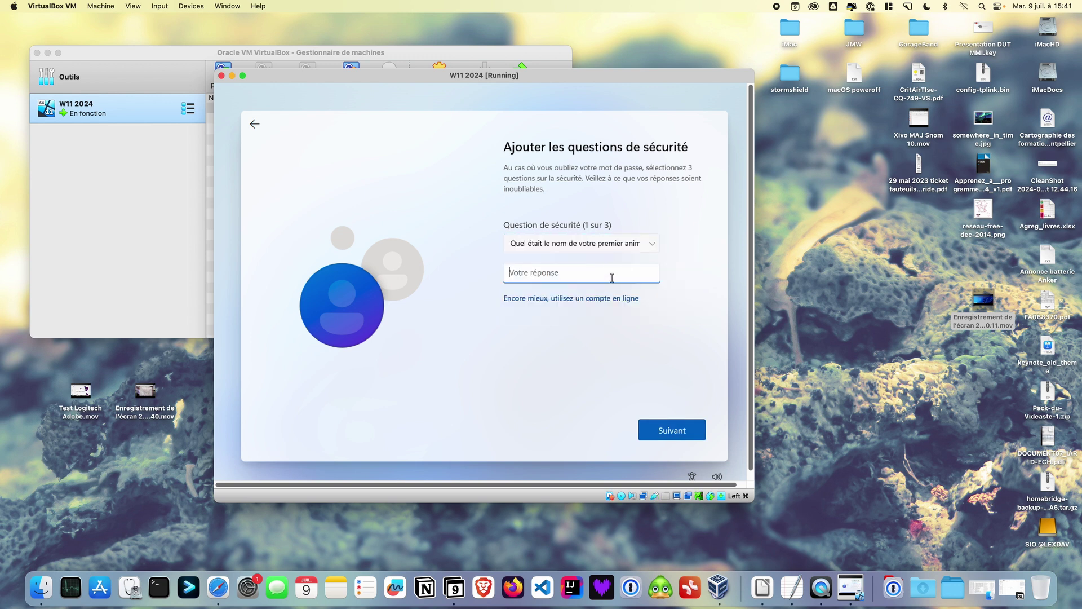
type("btssio")
left_click(674, 433)
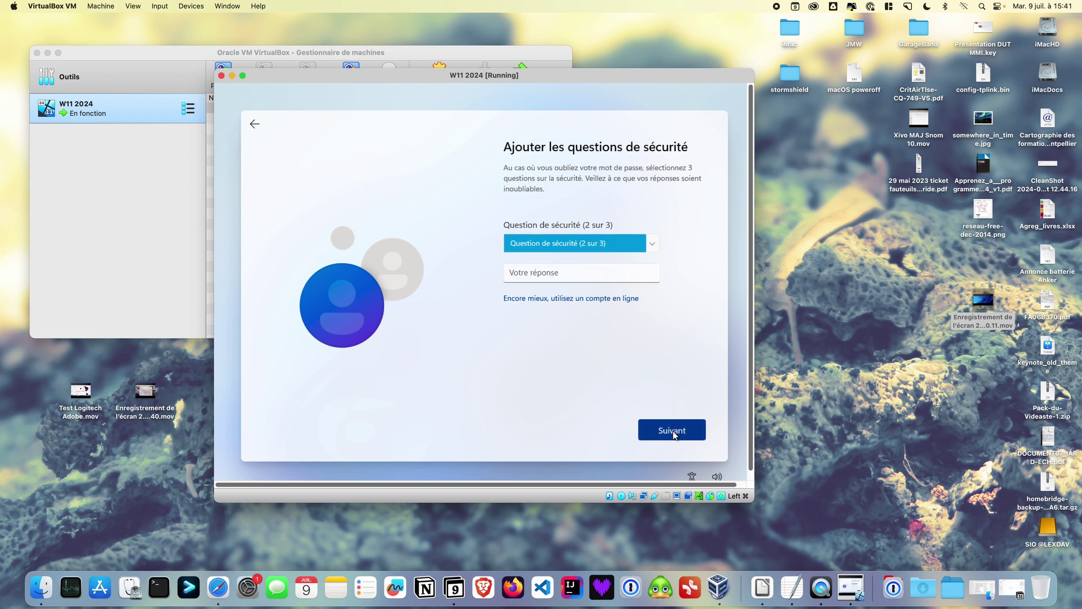
Set the birth-city question as security question 2 with its answer
left_click(653, 248)
left_click(634, 257)
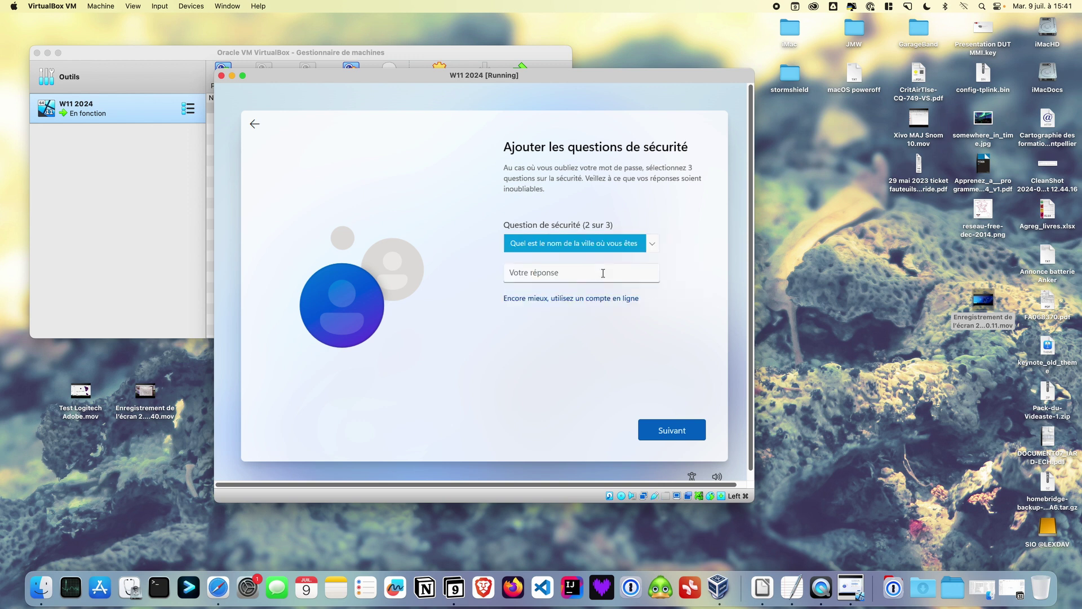
left_click(603, 274)
type("btssio")
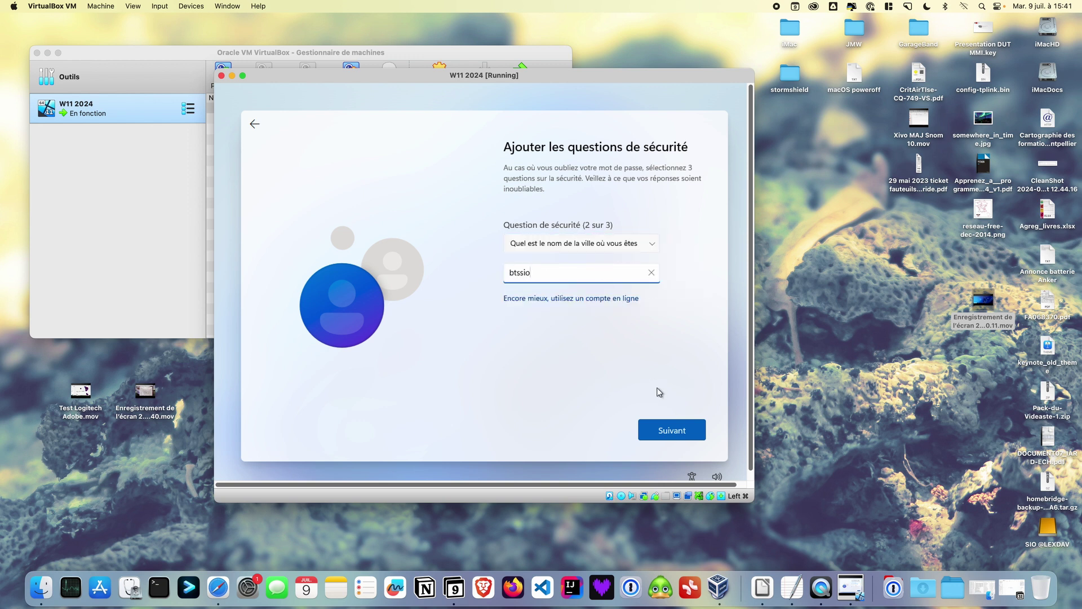
left_click(674, 433)
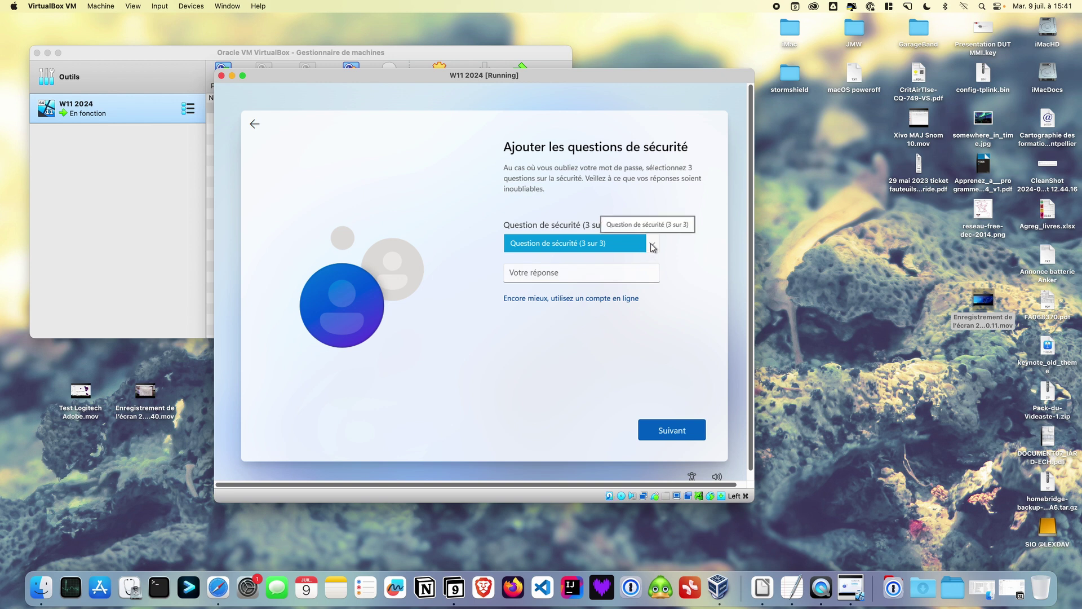
Pick the childhood-nickname question as security question 3, answer it, and submit
left_click(646, 250)
left_click(639, 257)
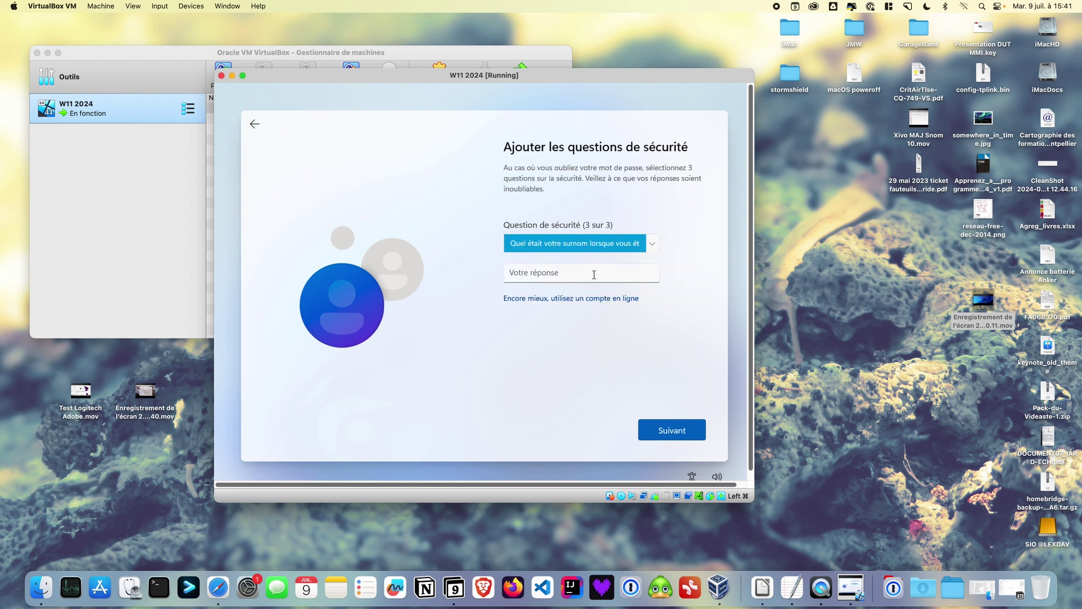
left_click(594, 274)
type("btssio")
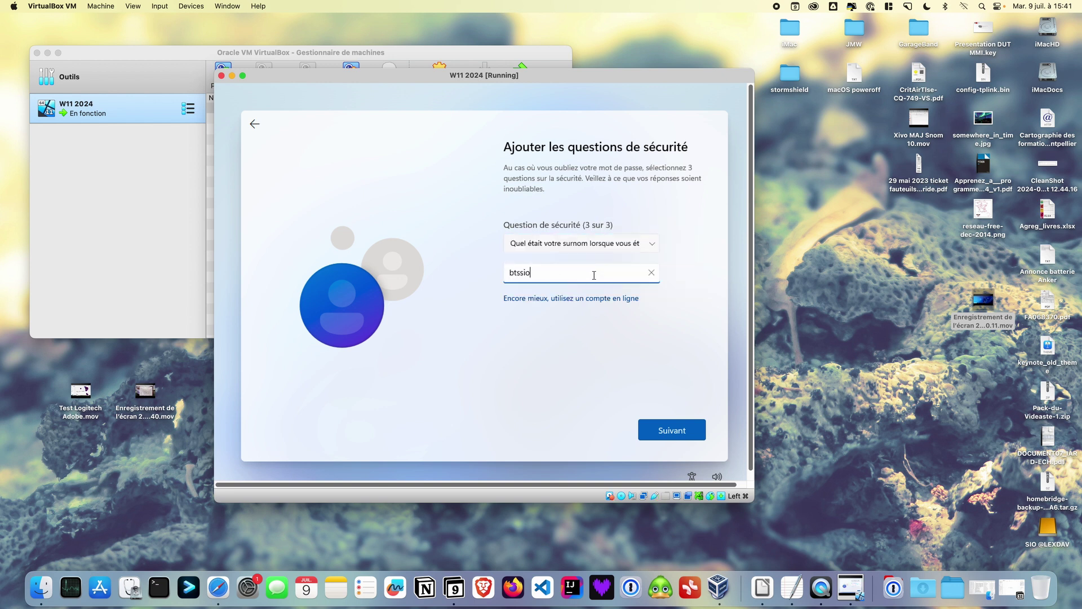
left_click(665, 427)
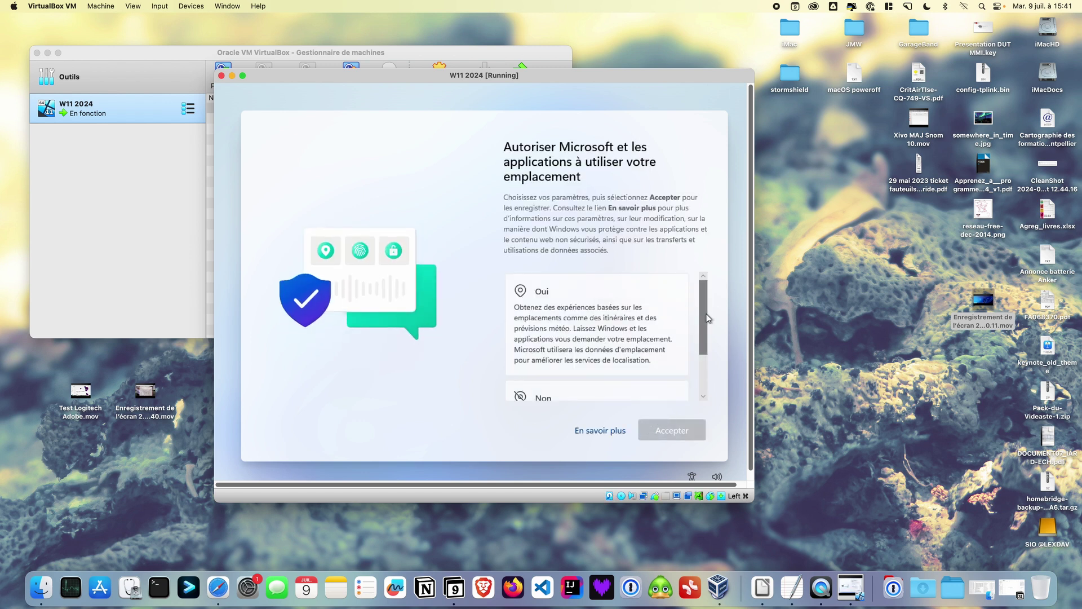
Decline location sharing and the Localiser mon appareil feature
left_click_drag(705, 313, 704, 359)
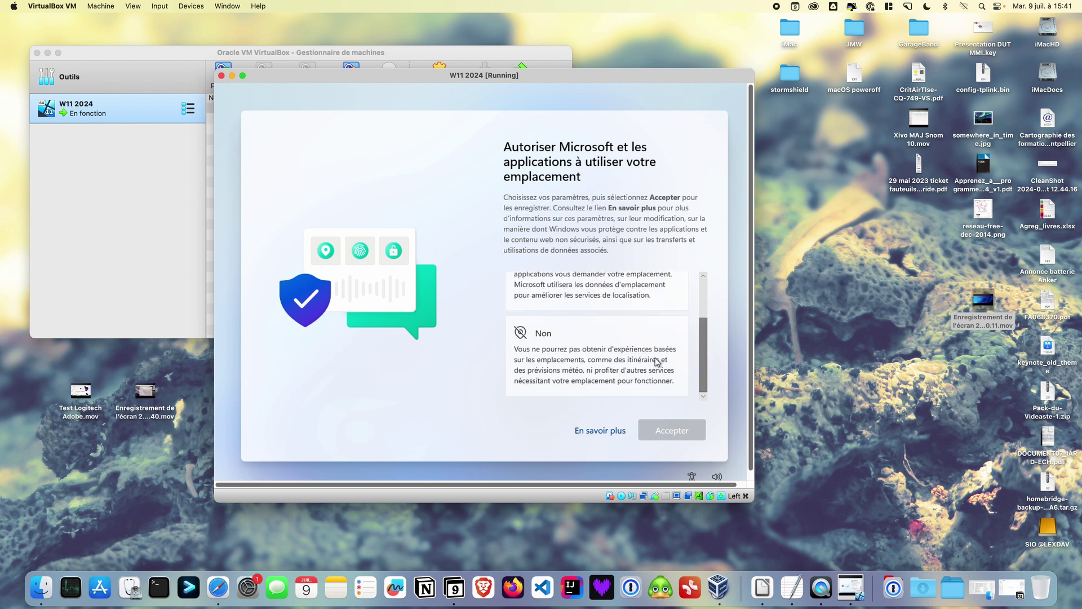
left_click(574, 329)
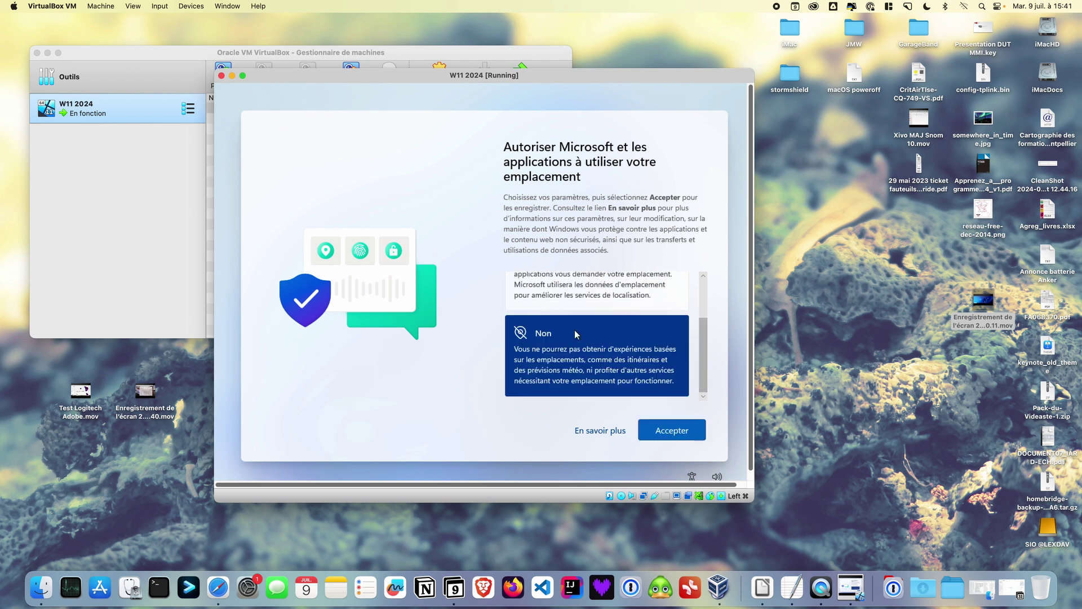
left_click(665, 428)
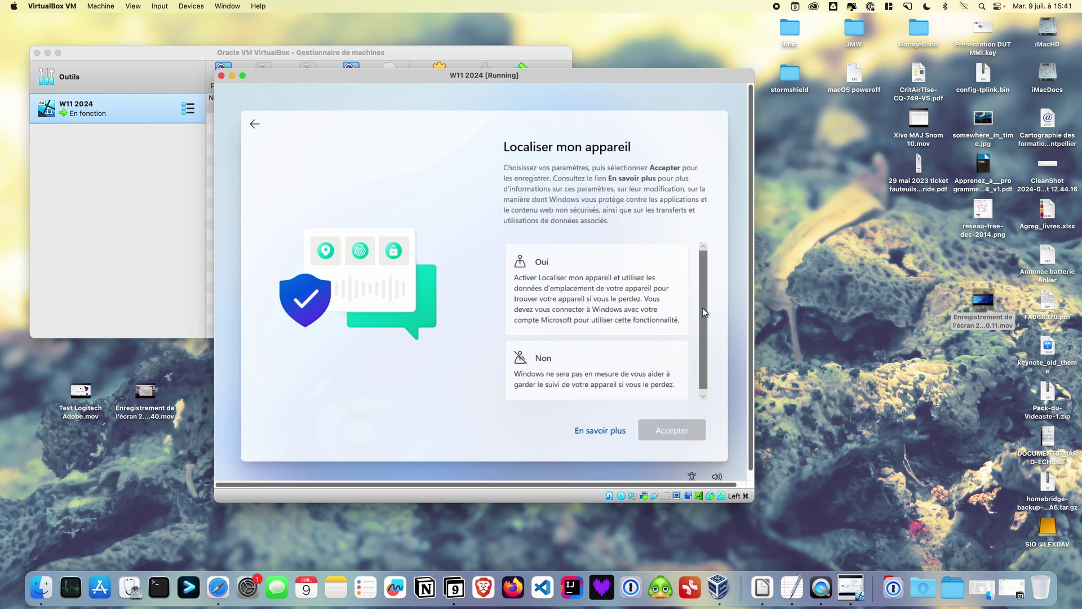
scroll(702, 326, "down", 1)
left_click(641, 373)
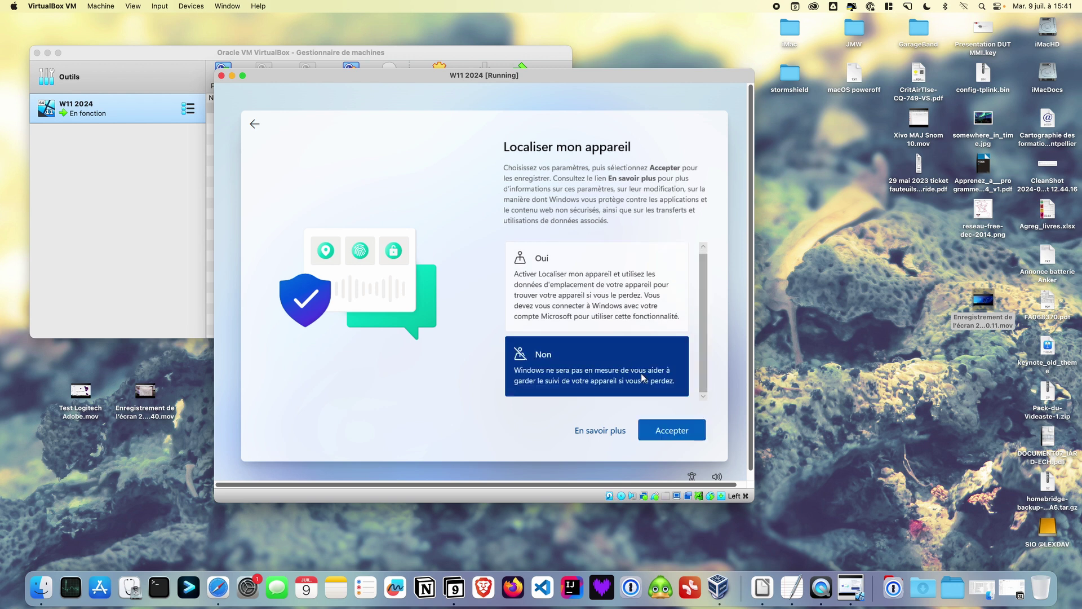
left_click(659, 428)
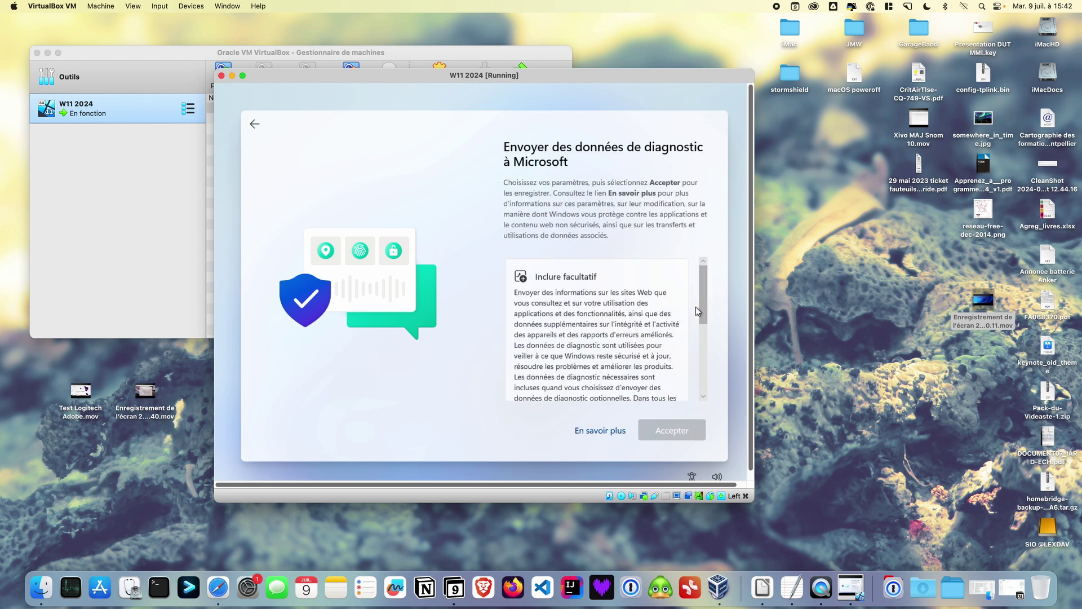
Send only required diagnostic data and refuse sharing handwriting and typing data
left_click_drag(703, 299, 704, 374)
left_click(632, 369)
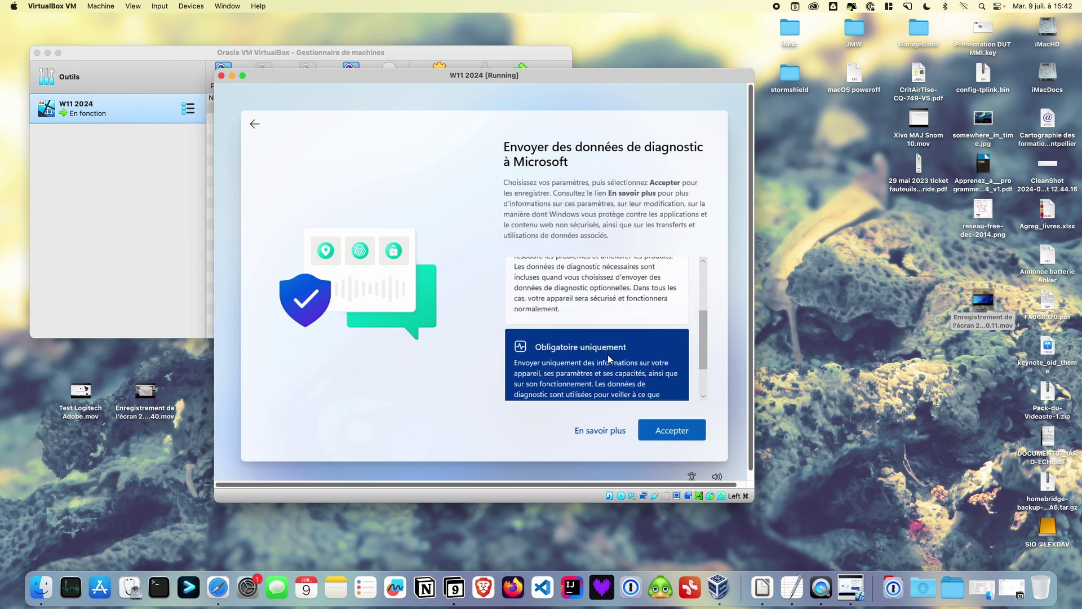
left_click(668, 428)
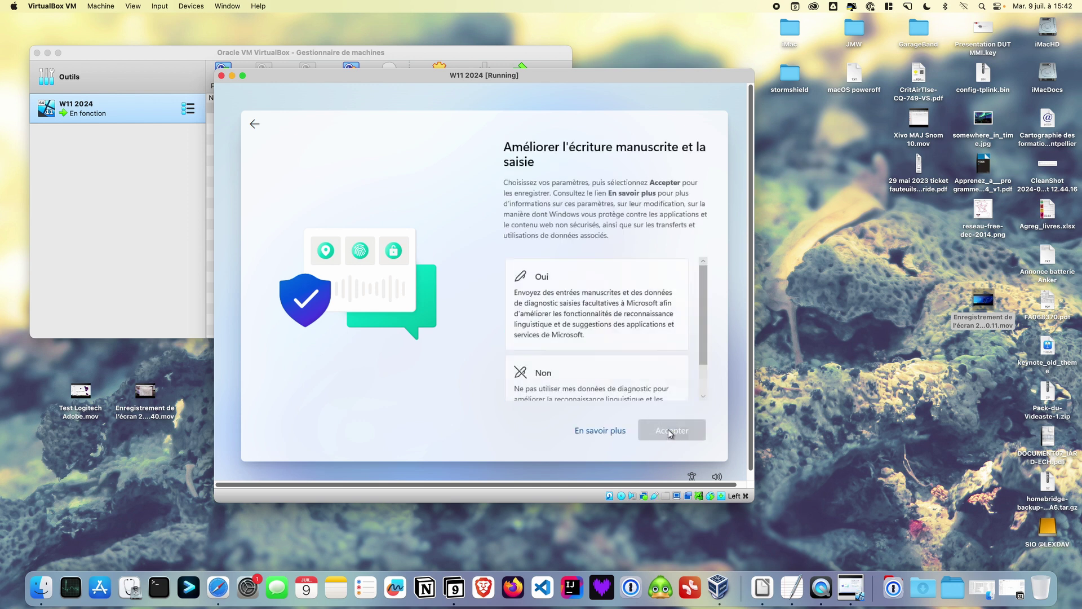
left_click_drag(702, 326, 704, 393)
left_click(644, 369)
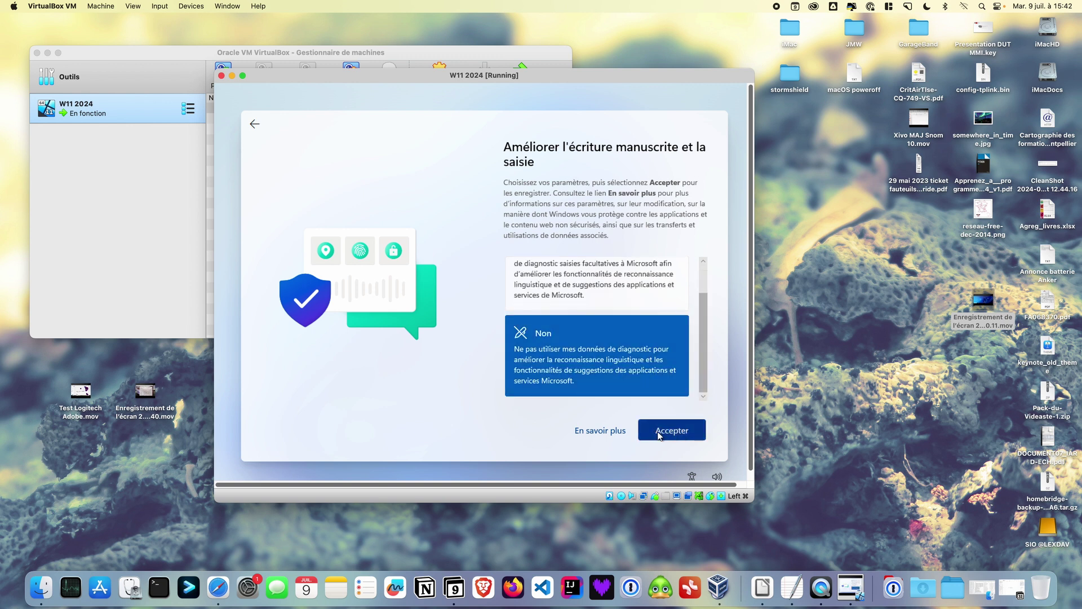
left_click(659, 434)
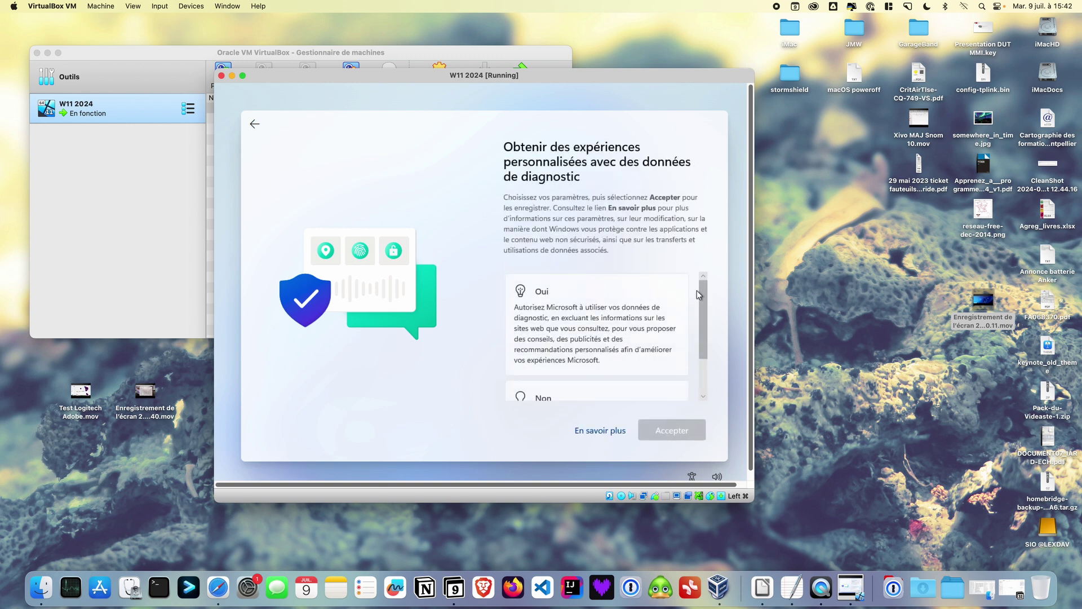
Answer Non to tailored experiences and to the advertising ID, accepting each page
left_click_drag(702, 293, 707, 367)
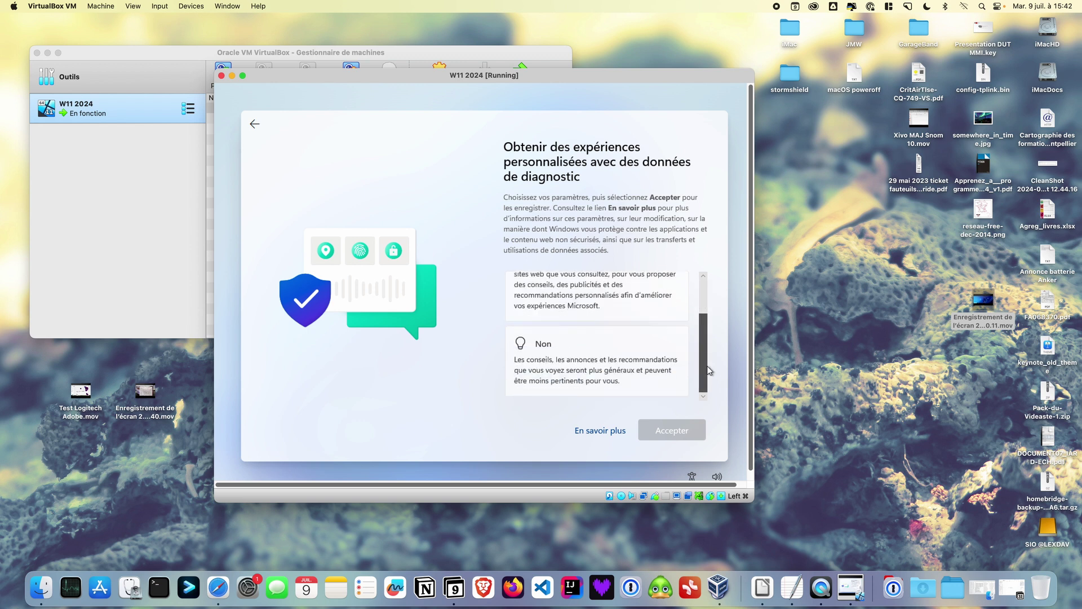
left_click(609, 361)
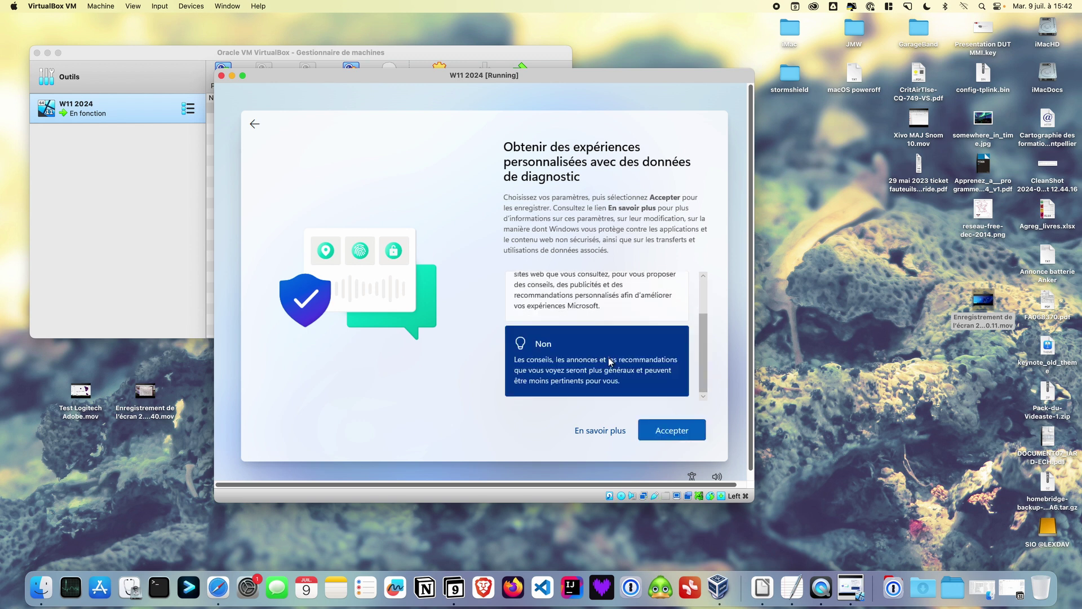
left_click(664, 433)
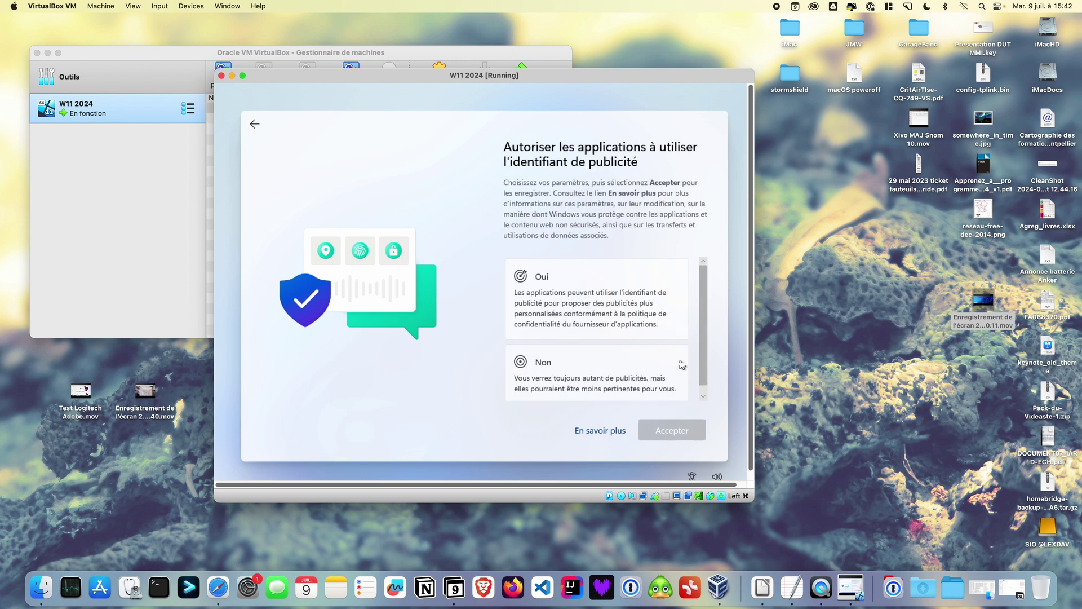
left_click(649, 365)
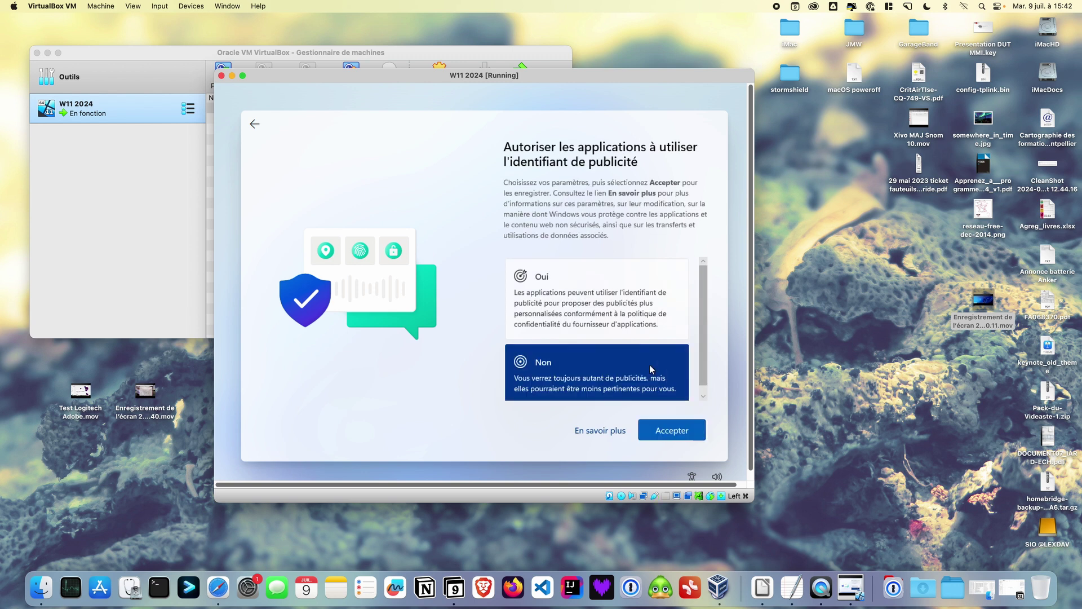
left_click(686, 423)
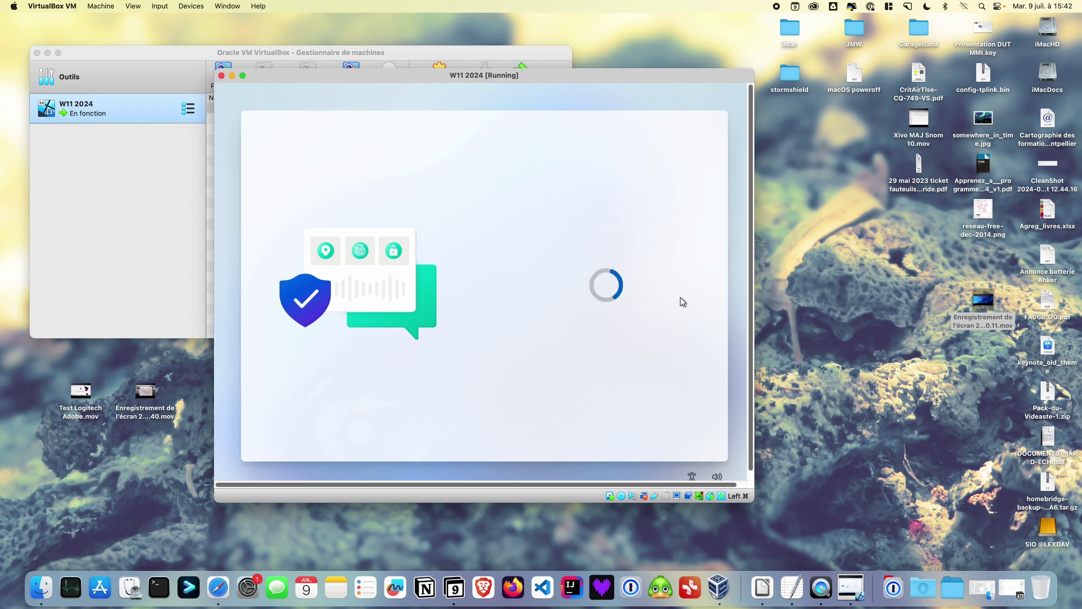